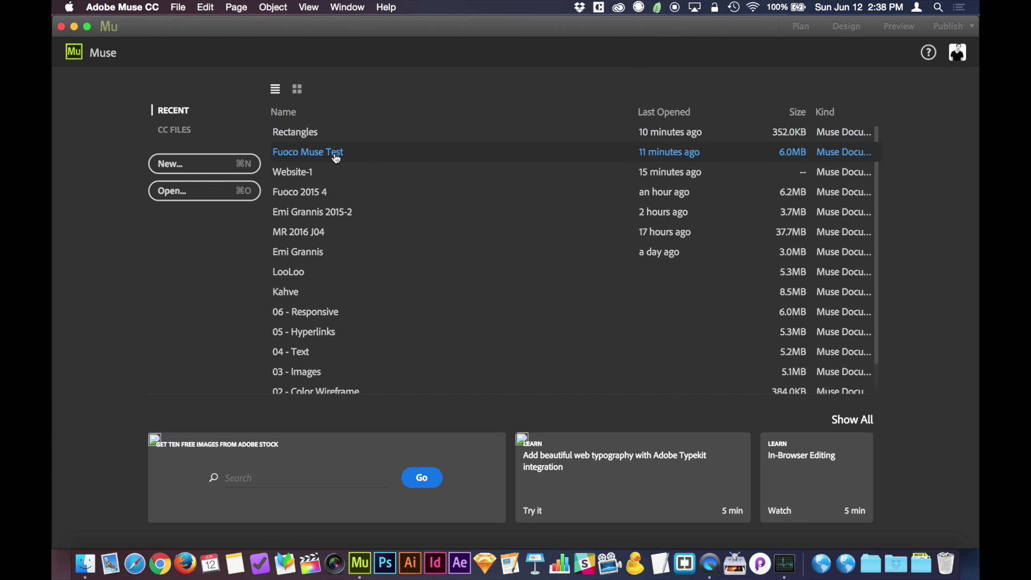
Open the recent Muse site whose name ends in 2015-2 and switch its site map to the alternate layout
{"action": "left_click", "coordinate": [345, 211]}
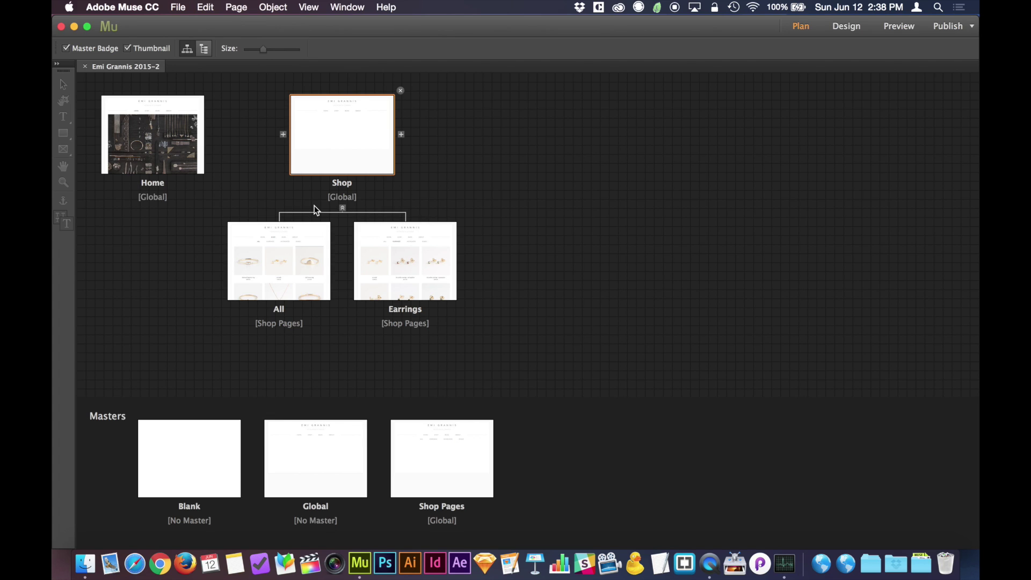
{"action": "left_click", "coordinate": [200, 53]}
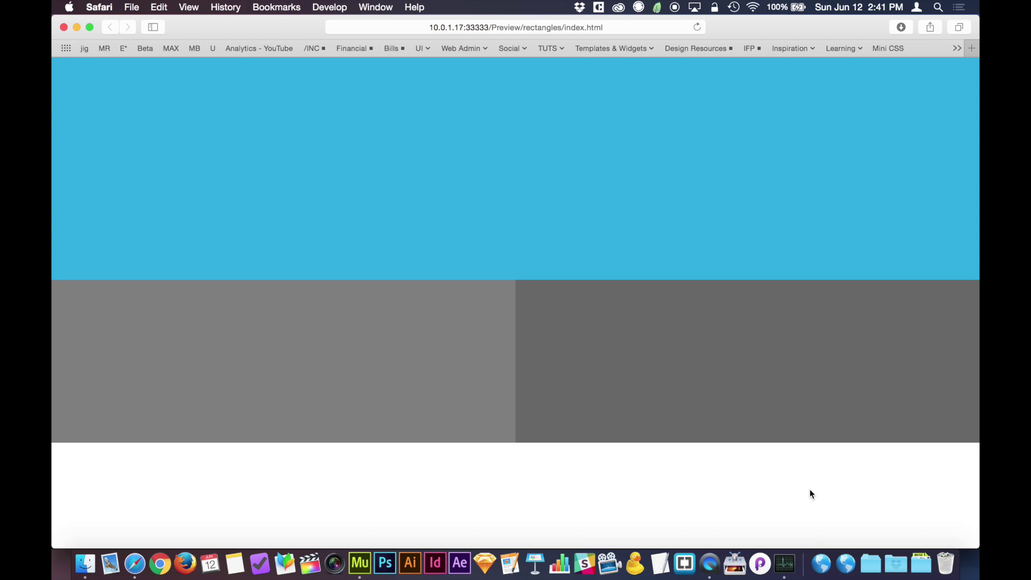
Check how the rectangles page responds to resizing the browser window and close the preview
{"action": "mouse_move", "coordinate": [978, 335]}
{"action": "left_mouse_down"}
{"action": "mouse_move", "coordinate": [320, 337]}
{"action": "mouse_move", "coordinate": [976, 336]}
{"action": "mouse_move", "coordinate": [292, 394]}
{"action": "mouse_move", "coordinate": [976, 317]}
{"action": "mouse_move", "coordinate": [979, 333]}
{"action": "left_mouse_up"}
{"action": "key", "text": "super+w"}
Set the blue rectangle and both grey rectangles on the Responsive Rectangles page to resize with Responsive Width and Height
{"action": "left_click", "coordinate": [788, 239]}
{"action": "left_click", "coordinate": [292, 423]}
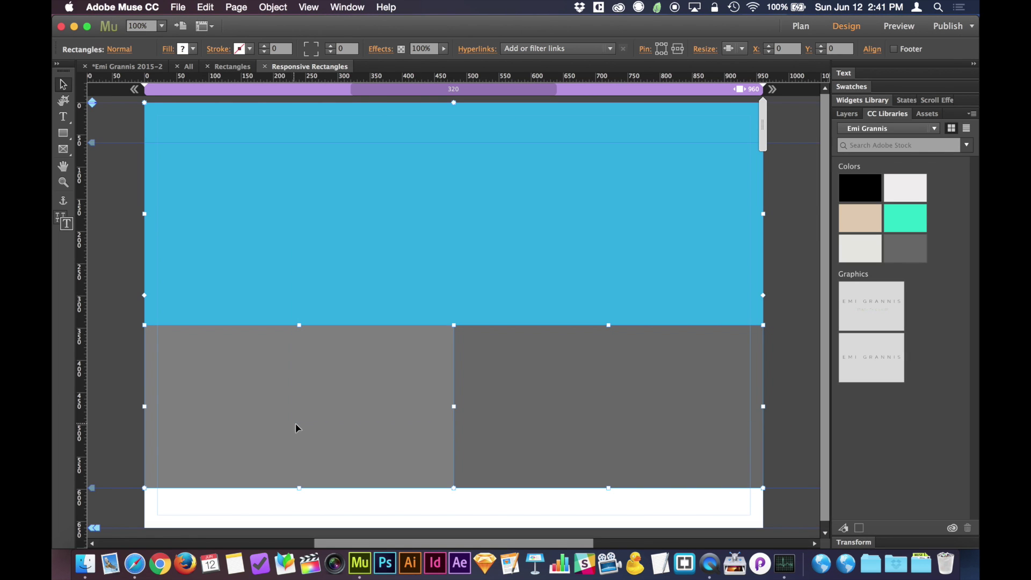
{"action": "left_click", "coordinate": [749, 49]}
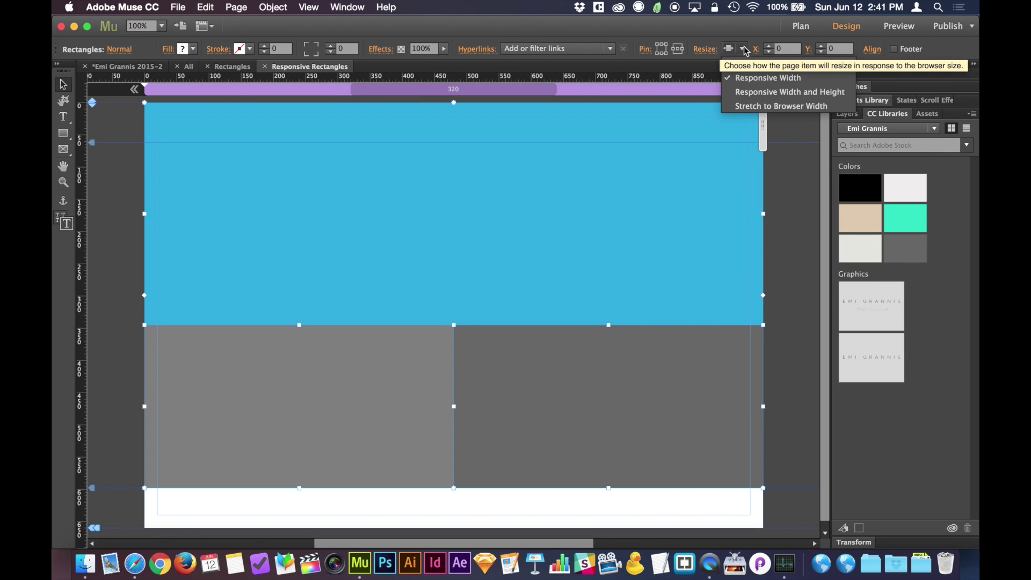
{"action": "left_click", "coordinate": [842, 93]}
{"action": "left_click", "coordinate": [789, 198]}
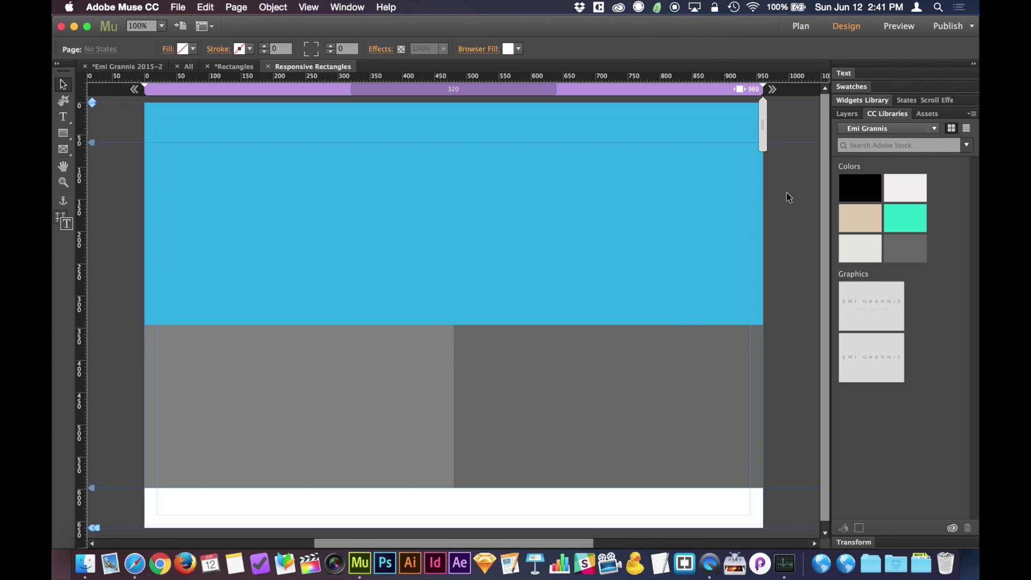
Preview the page in the browser, check how the rectangles scale at narrower and wider window widths, and close the preview
{"action": "key", "text": "super+shift+e"}
{"action": "left_click_drag", "start_coordinate": [978, 200], "coordinate": [521, 292]}
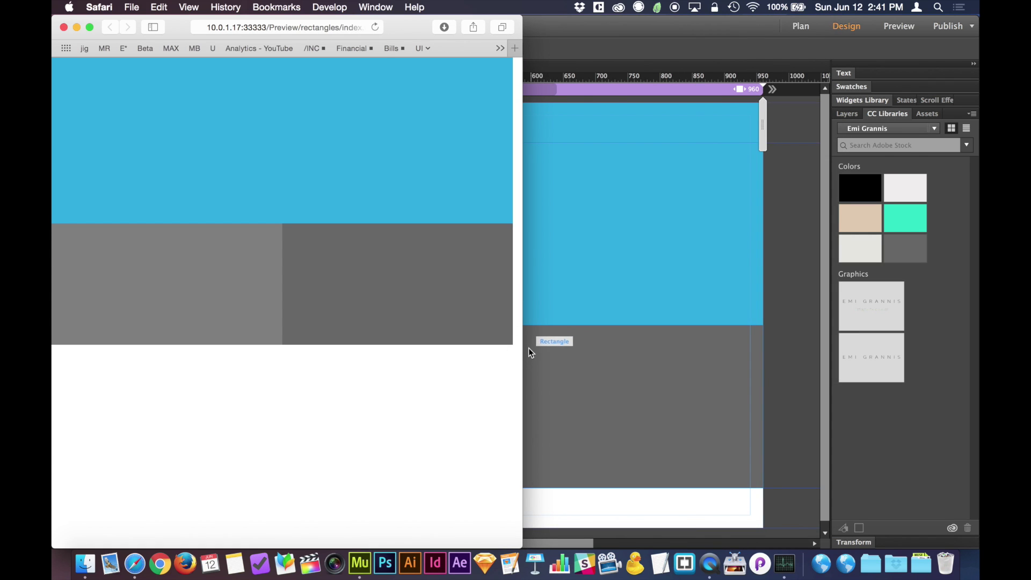
{"action": "left_click_drag", "start_coordinate": [523, 349], "coordinate": [624, 342]}
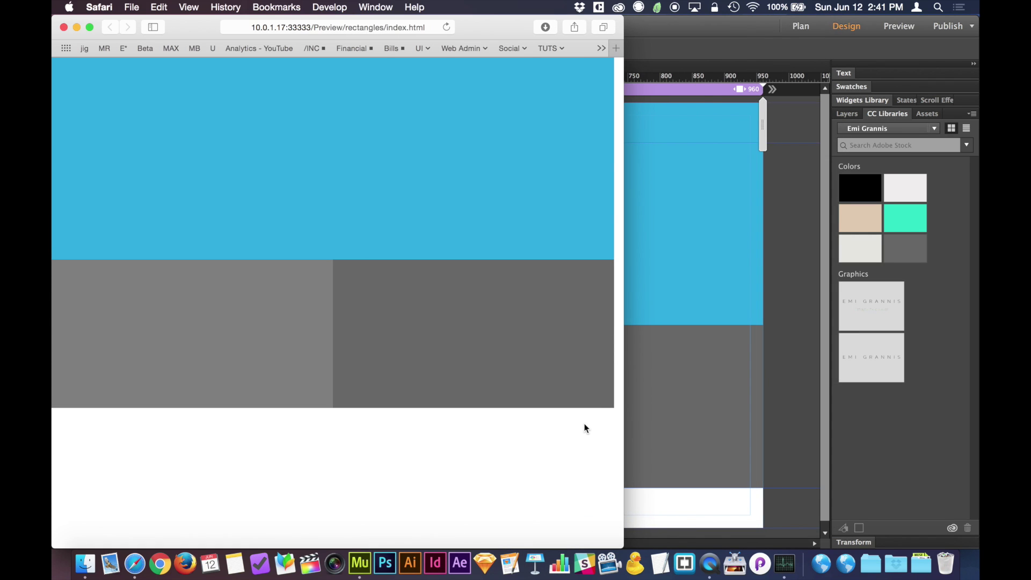
{"action": "key", "text": "super+w"}
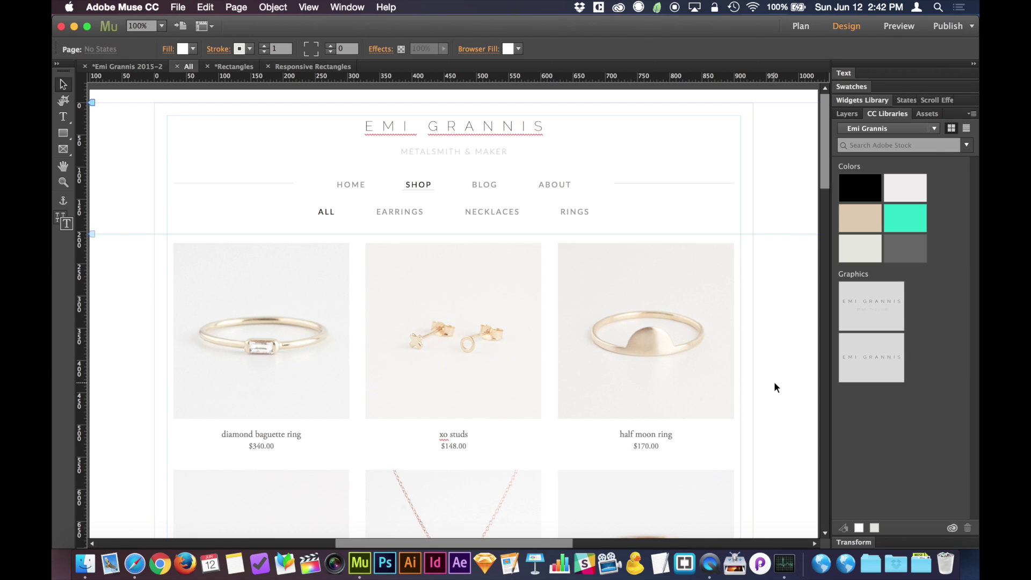
Shift the third product row and everything below it down to about Y 1291 with the row's vertical move handle
{"action": "scroll", "coordinate": [775, 385], "scroll_direction": "down", "scroll_amount": 3}
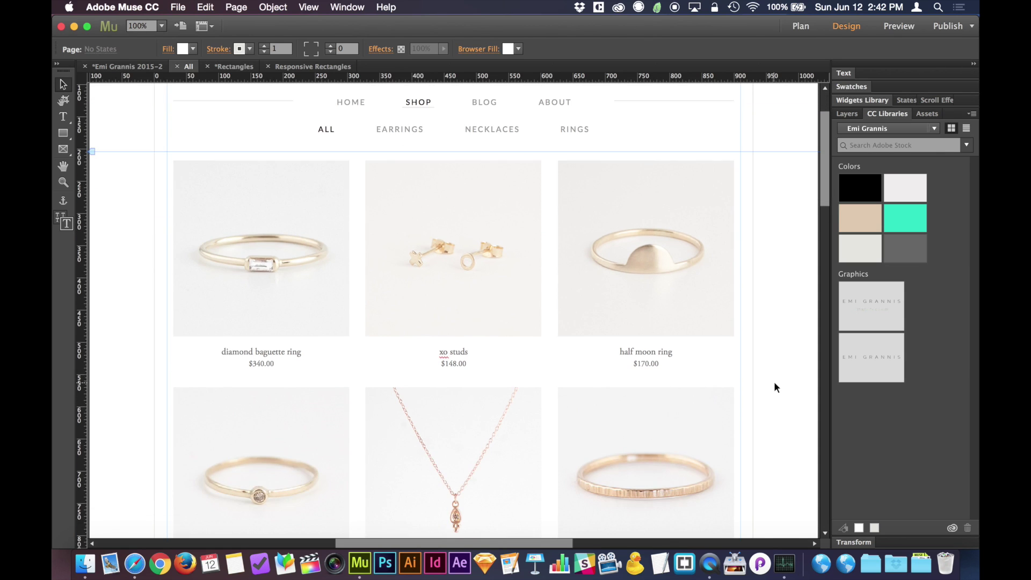
{"action": "scroll", "coordinate": [774, 387], "scroll_direction": "down", "scroll_amount": 10}
{"action": "scroll", "coordinate": [774, 383], "scroll_direction": "down", "scroll_amount": 10}
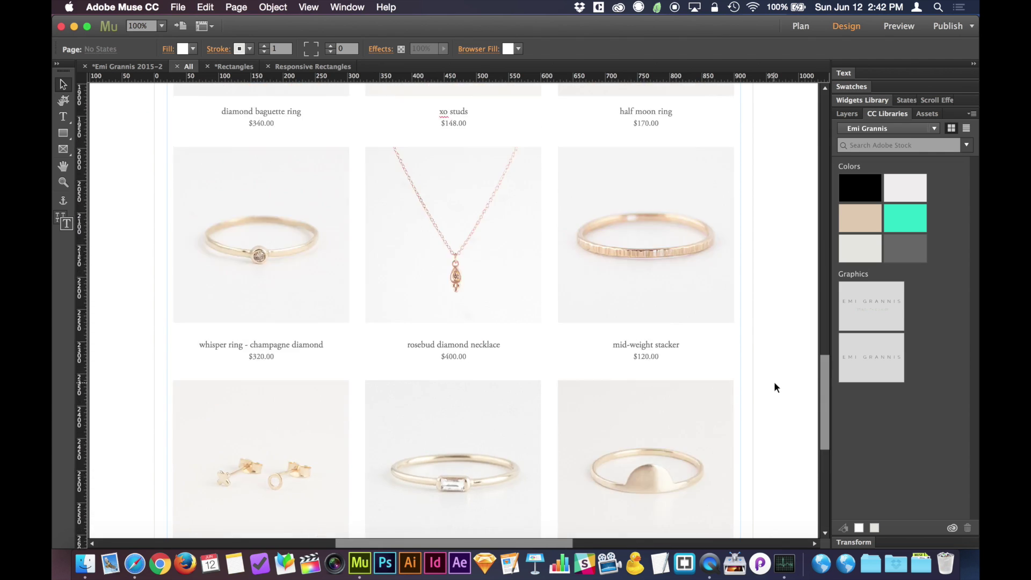
{"action": "scroll", "coordinate": [775, 383], "scroll_direction": "up", "scroll_amount": 15}
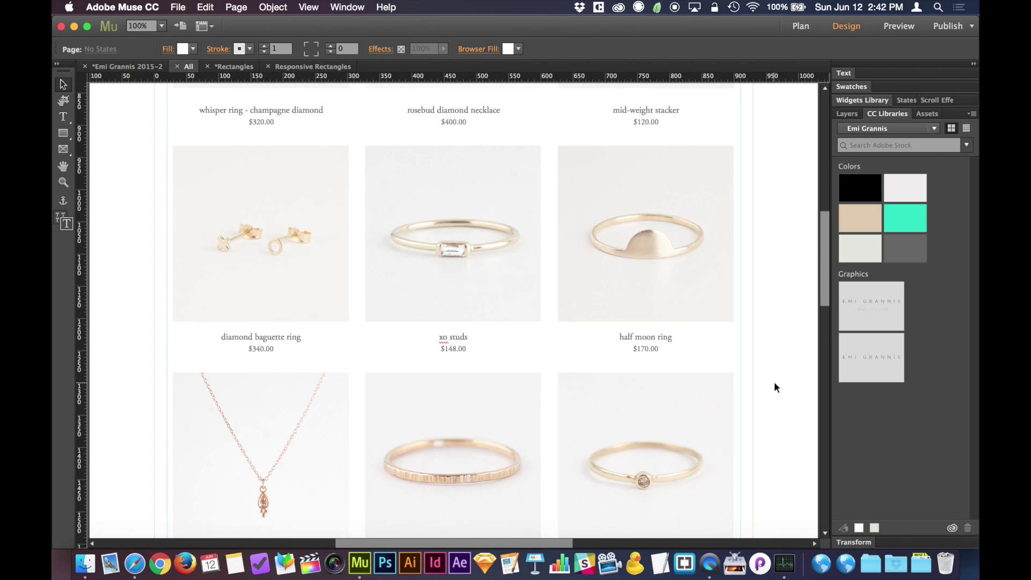
{"action": "scroll", "coordinate": [774, 387], "scroll_direction": "up", "scroll_amount": 2}
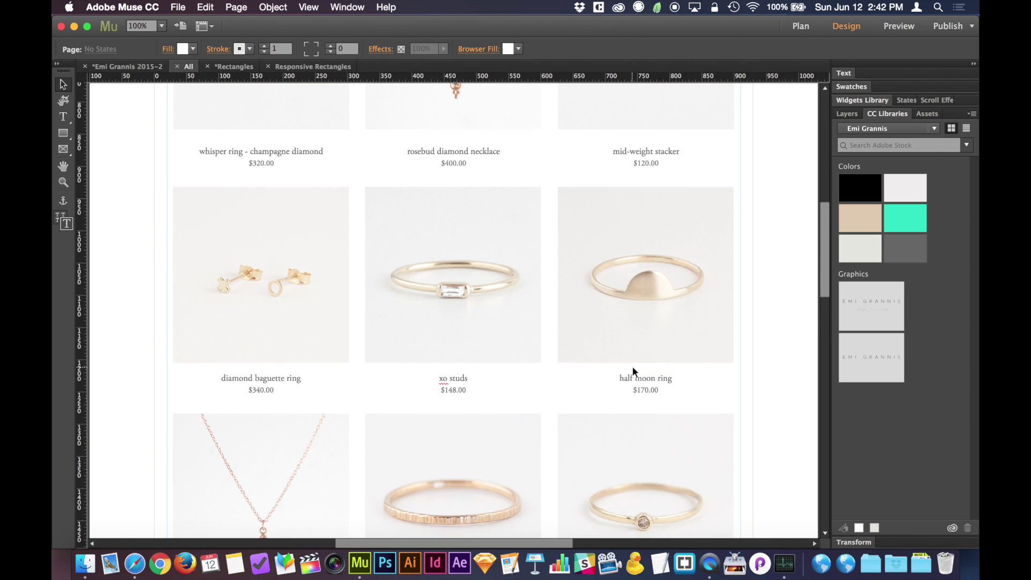
{"action": "left_click", "coordinate": [287, 234]}
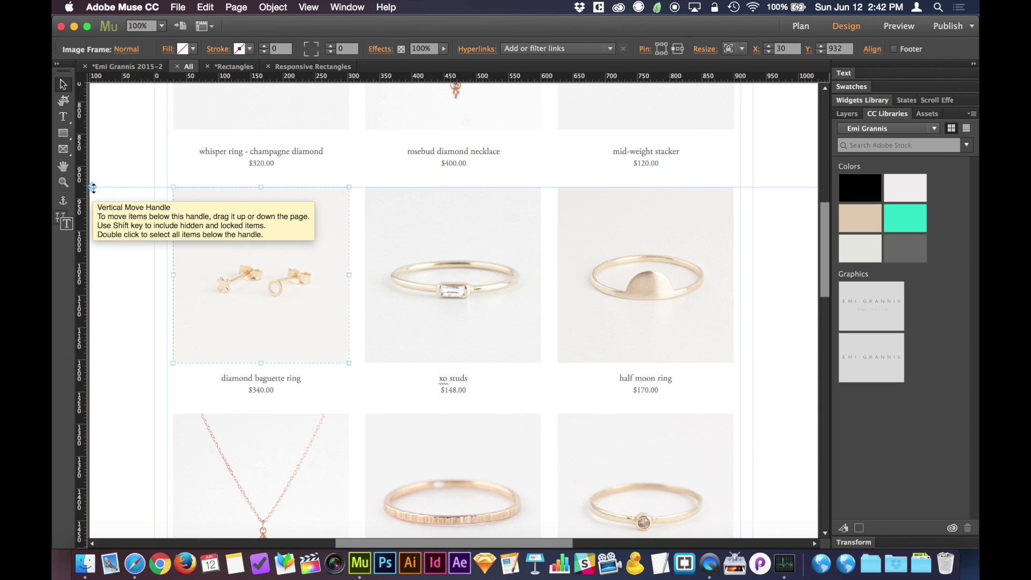
{"action": "left_click_drag", "start_coordinate": [93, 188], "coordinate": [122, 430]}
{"action": "left_click", "coordinate": [649, 293]}
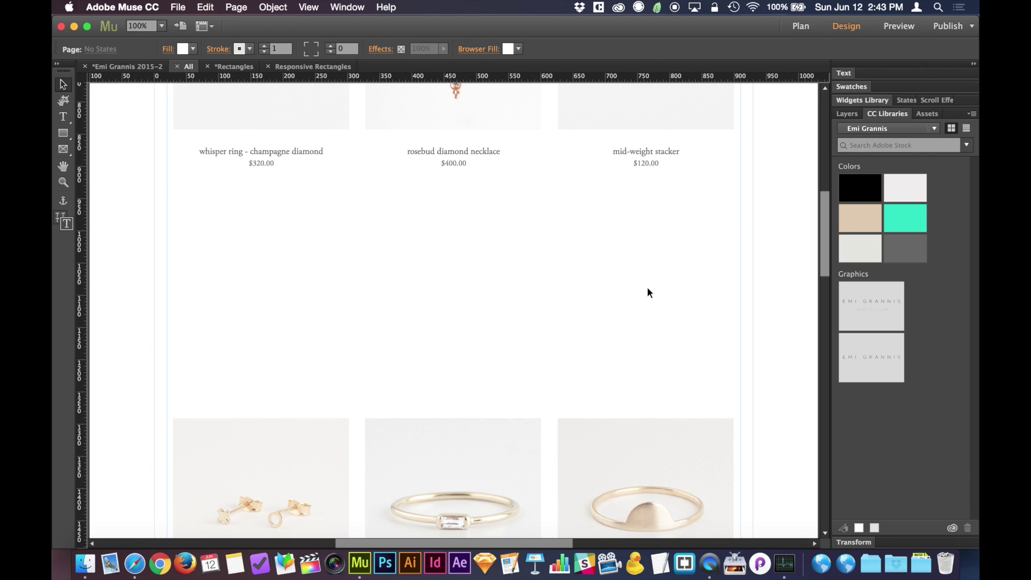
Add a horizontal guide in the gap above the third product row and pull it and the content below up to Y 1053
{"action": "left_click", "coordinate": [285, 457]}
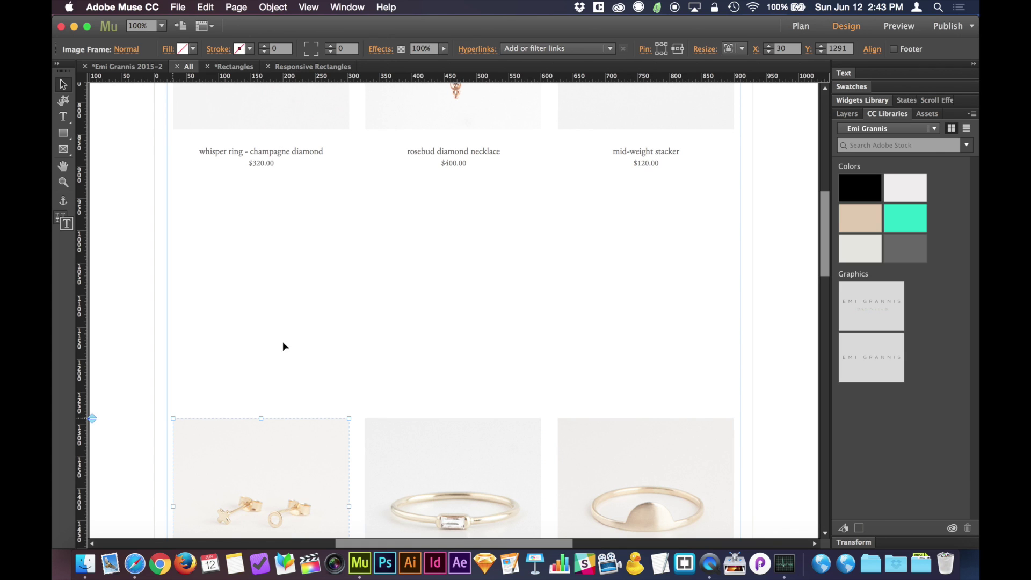
{"action": "left_click", "coordinate": [276, 157]}
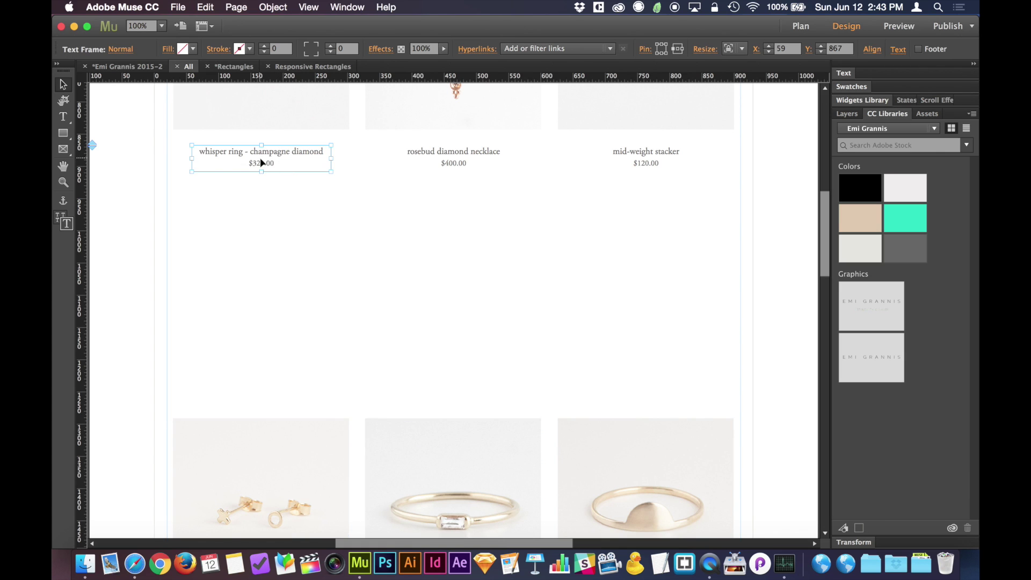
{"action": "left_click", "coordinate": [306, 209]}
{"action": "left_click_drag", "start_coordinate": [333, 75], "coordinate": [351, 294]}
{"action": "left_click", "coordinate": [356, 324]}
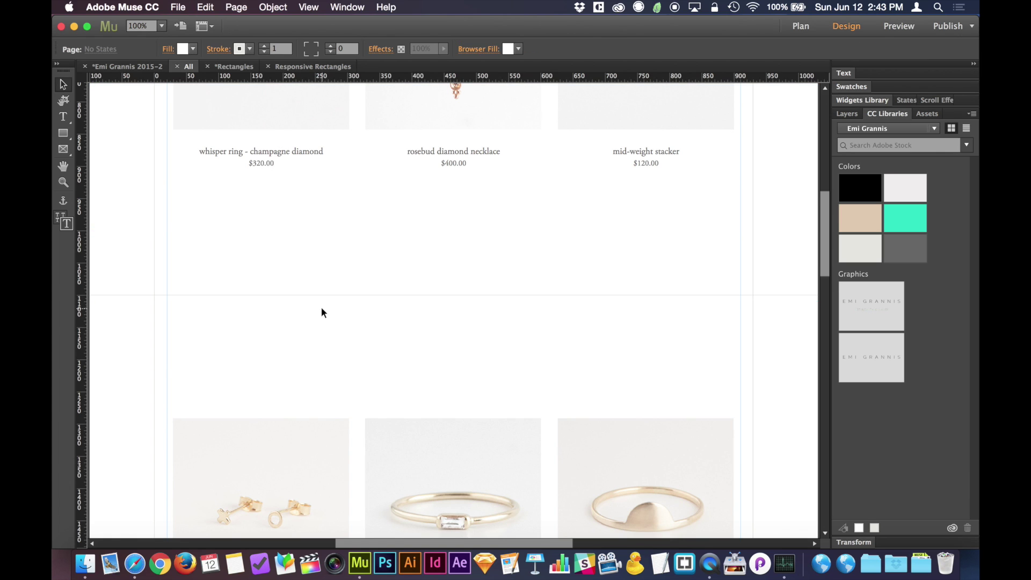
{"action": "left_click", "coordinate": [310, 295]}
{"action": "left_click_drag", "start_coordinate": [90, 297], "coordinate": [105, 265]}
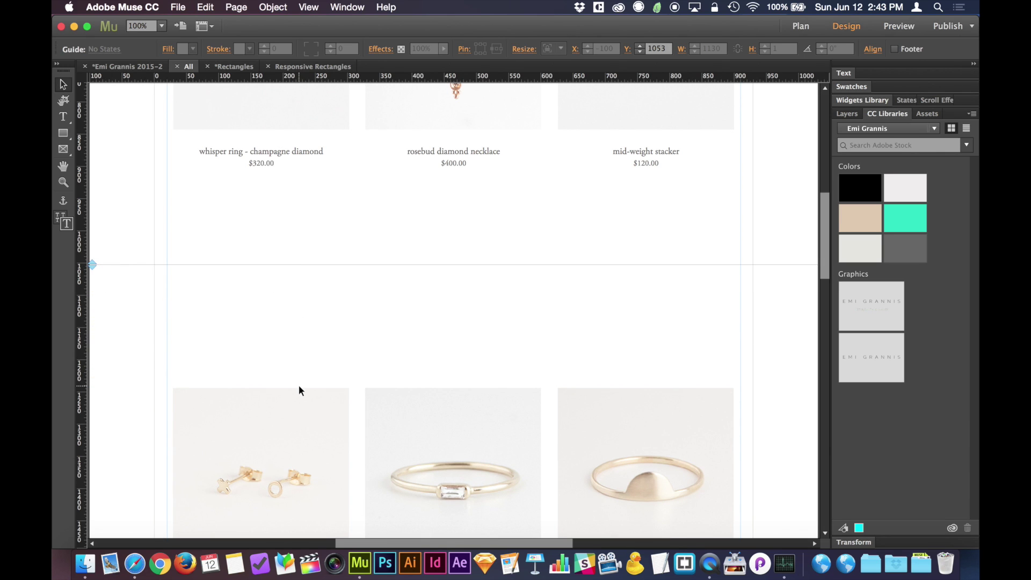
Move the guide alone down to Y 1203, just above the third product row, and nudge it with its vertical move handle
{"action": "left_click_drag", "start_coordinate": [249, 264], "coordinate": [244, 361]}
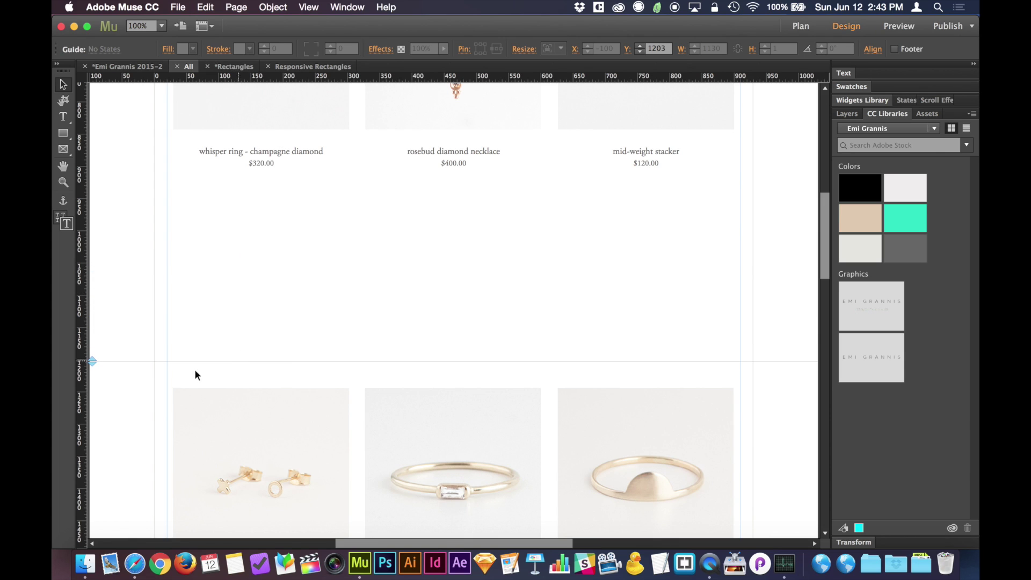
{"action": "mouse_move", "coordinate": [93, 361]}
{"action": "left_mouse_down"}
{"action": "mouse_move", "coordinate": [92, 432]}
{"action": "mouse_move", "coordinate": [92, 372]}
{"action": "left_mouse_up"}
{"action": "left_click", "coordinate": [295, 309]}
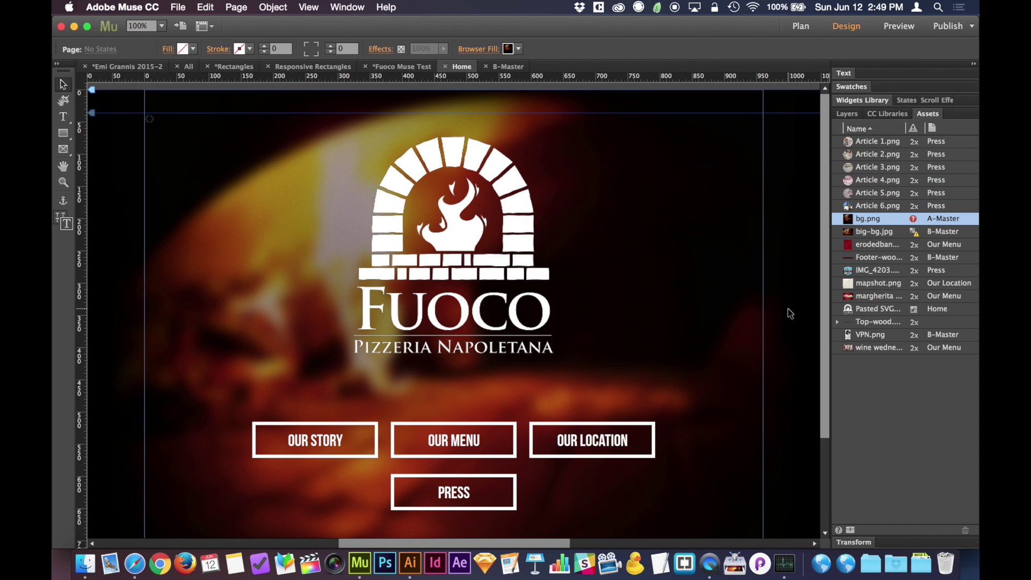
Examine which linking options are available for the pasted SVG logo asset on the Home page
{"action": "left_click", "coordinate": [879, 309]}
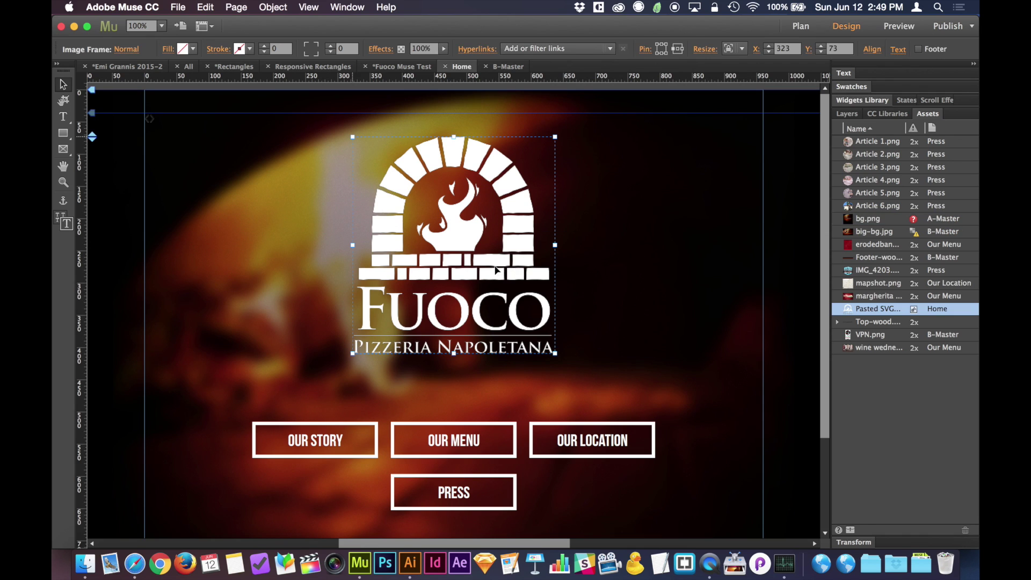
{"action": "right_click", "coordinate": [881, 309]}
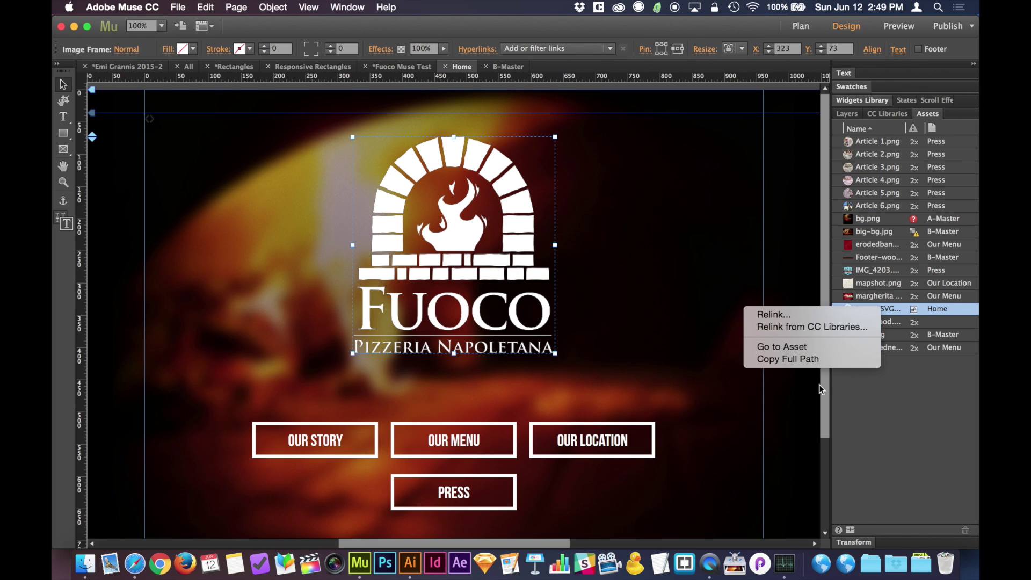
{"action": "left_click", "coordinate": [902, 395]}
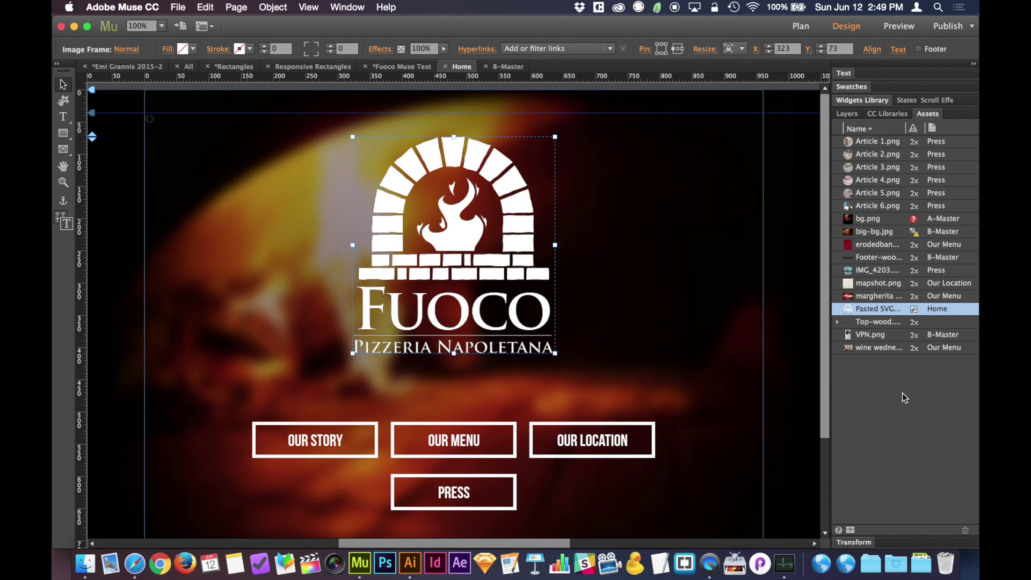
Place Fuoco Ai Web.ai from the desktop into the B-Master header above the wooden banner at X 410, Y 77
{"action": "left_click", "coordinate": [509, 66]}
{"action": "key", "text": "F11"}
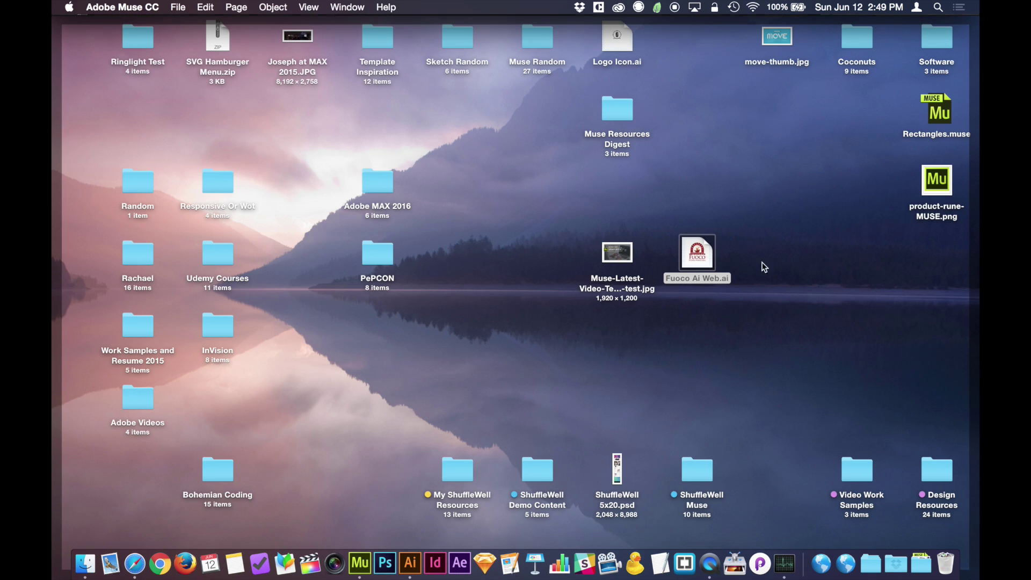
{"action": "left_click_drag", "start_coordinate": [698, 256], "coordinate": [510, 230]}
{"action": "key", "text": "F11"}
{"action": "left_click_drag", "start_coordinate": [482, 176], "coordinate": [492, 184]}
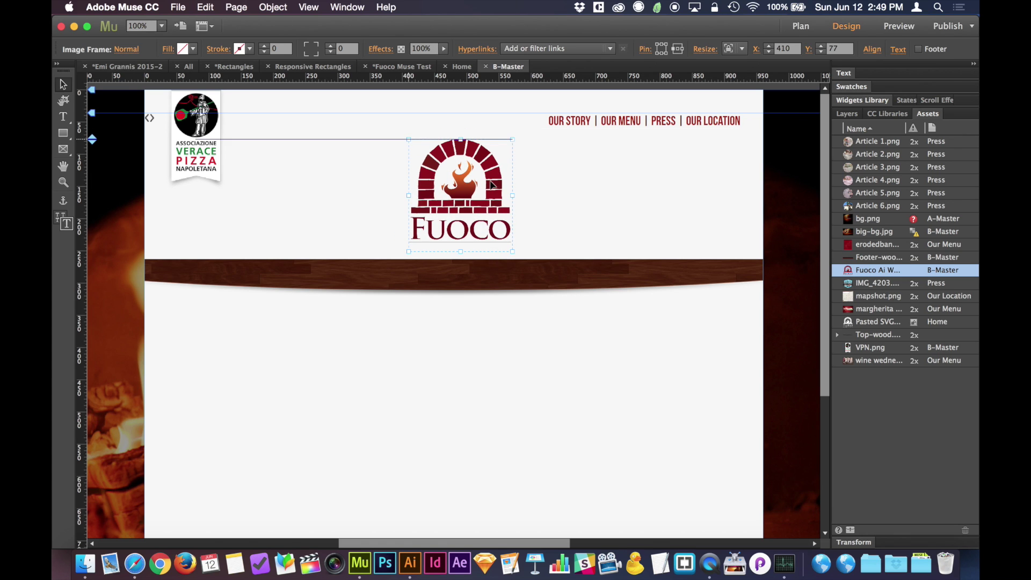
{"action": "left_click", "coordinate": [522, 328]}
Preview B-Master in the browser, inspect the Fuoco logo at higher magnification, and return to the design at normal zoom
{"action": "key", "text": "super+shift+e"}
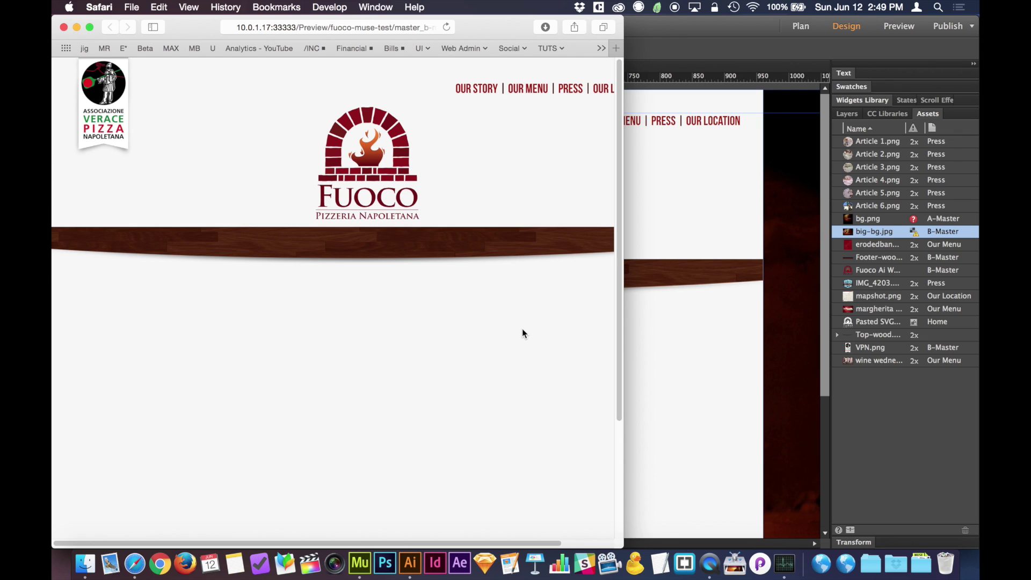
{"action": "key", "text": "super+plus"}
{"action": "key", "text": "super+plus"}
{"action": "key", "text": "super+plus"}
{"action": "scroll", "coordinate": [522, 328], "scroll_direction": "right", "scroll_amount": 4}
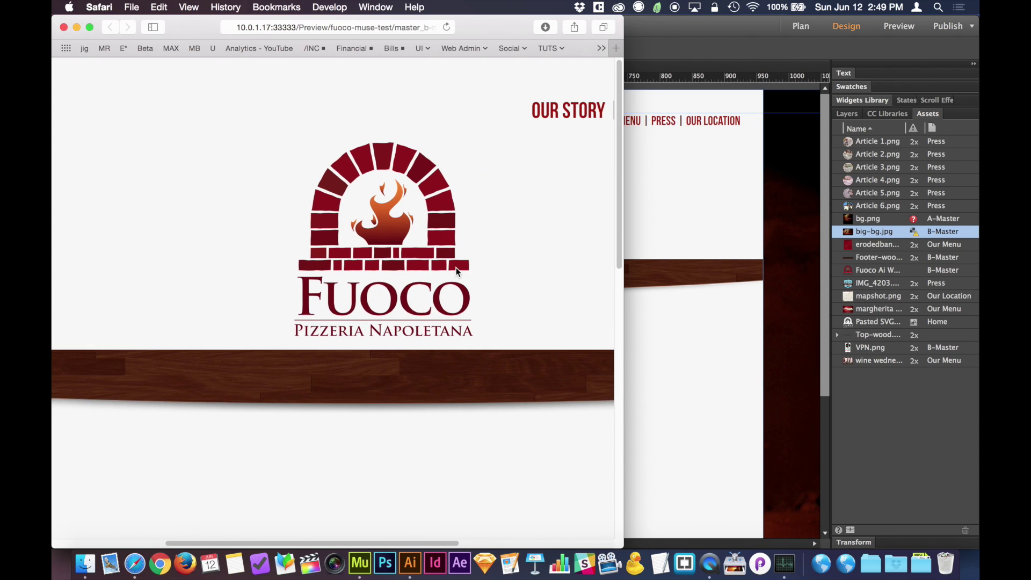
{"action": "key", "text": "super+0"}
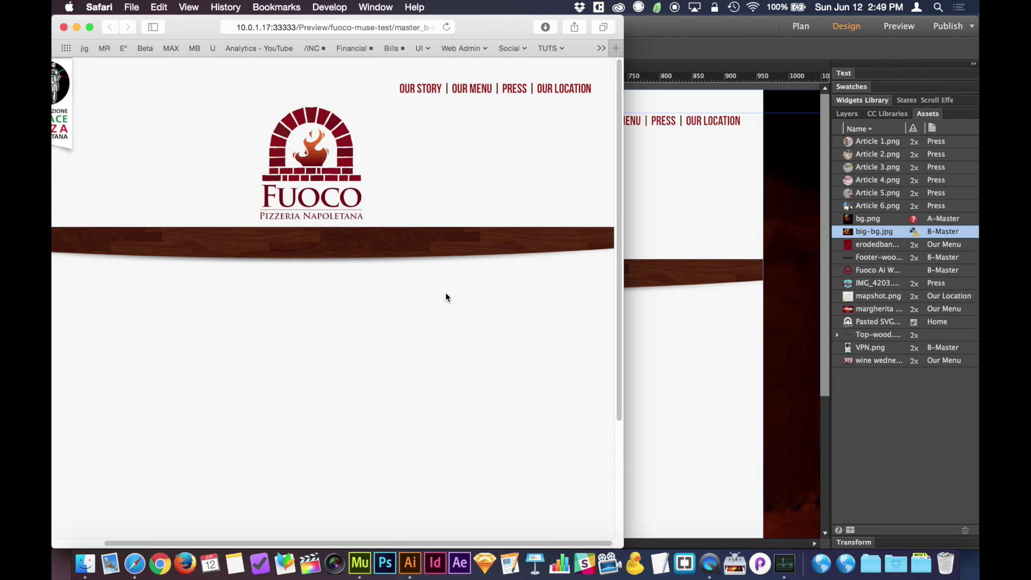
{"action": "scroll", "coordinate": [446, 292], "scroll_direction": "left", "scroll_amount": 3}
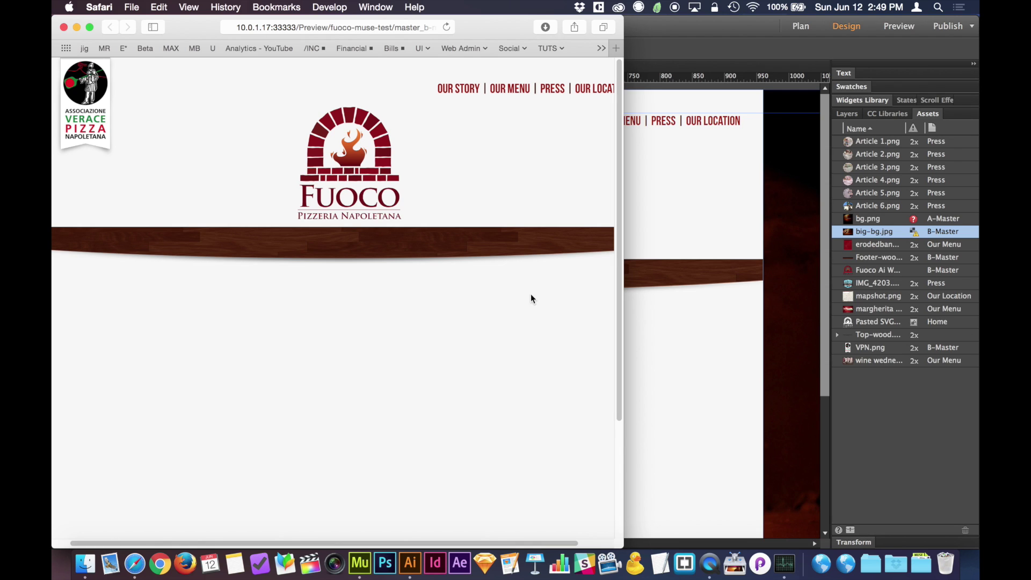
{"action": "left_click", "coordinate": [645, 371]}
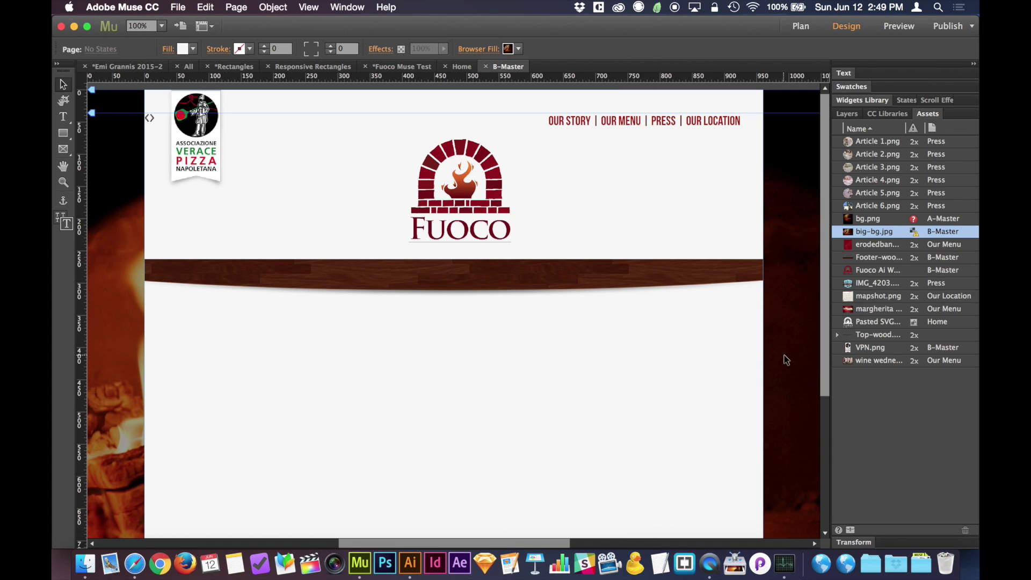
Open the original Illustrator file of the placed Fuoco logo for editing
{"action": "left_click", "coordinate": [486, 206]}
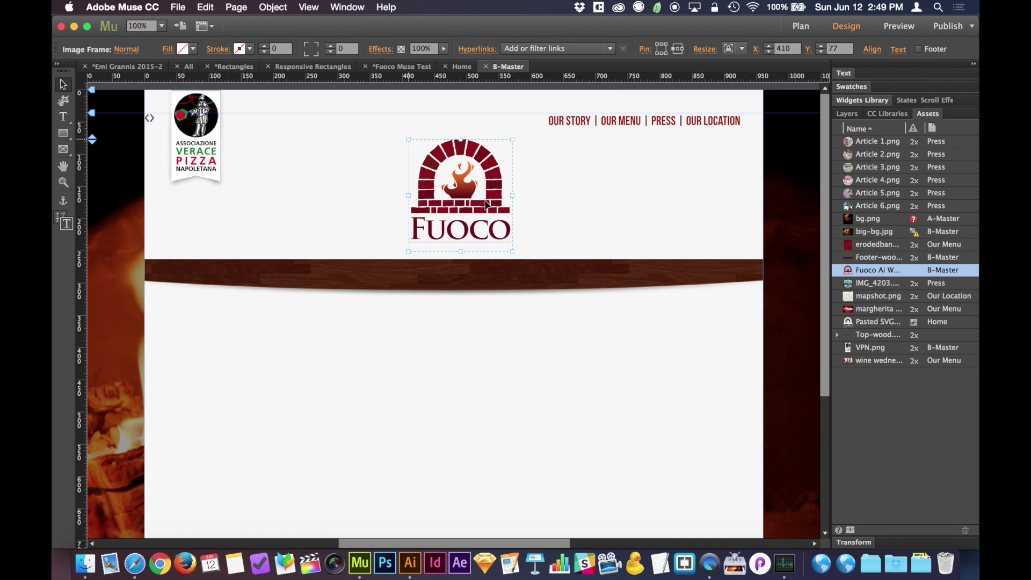
{"action": "right_click", "coordinate": [896, 273]}
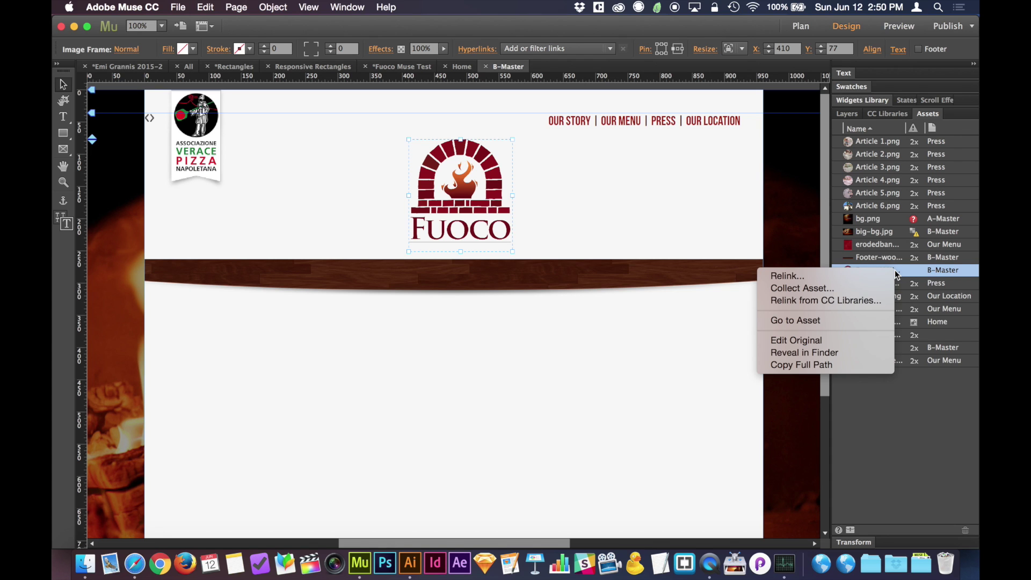
{"action": "left_click", "coordinate": [830, 340]}
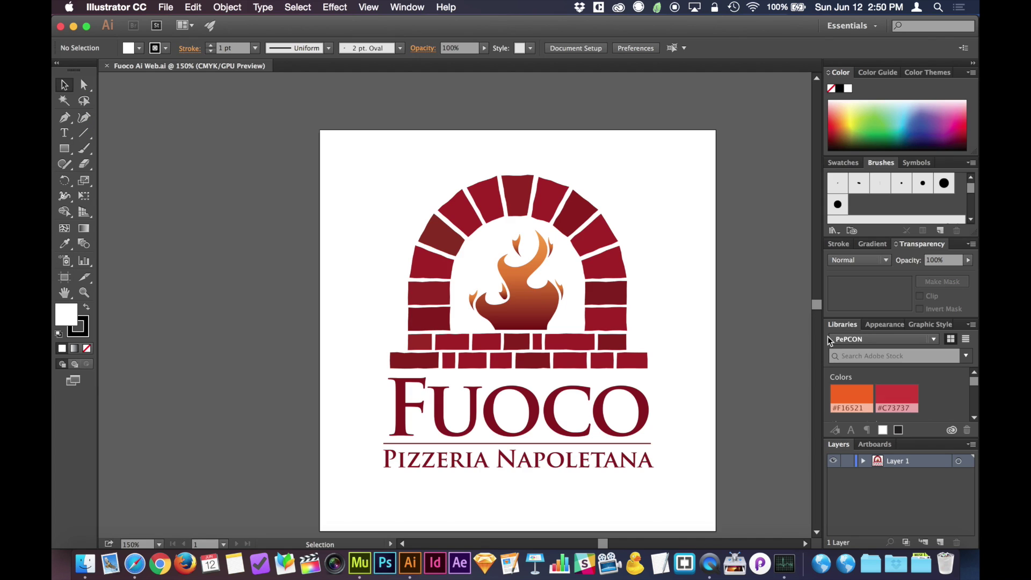
Delete the Fuoco and Pizzeria Napoletana lettering with its dividing line from the logo artwork and save the file
{"action": "left_click_drag", "start_coordinate": [707, 504], "coordinate": [377, 399]}
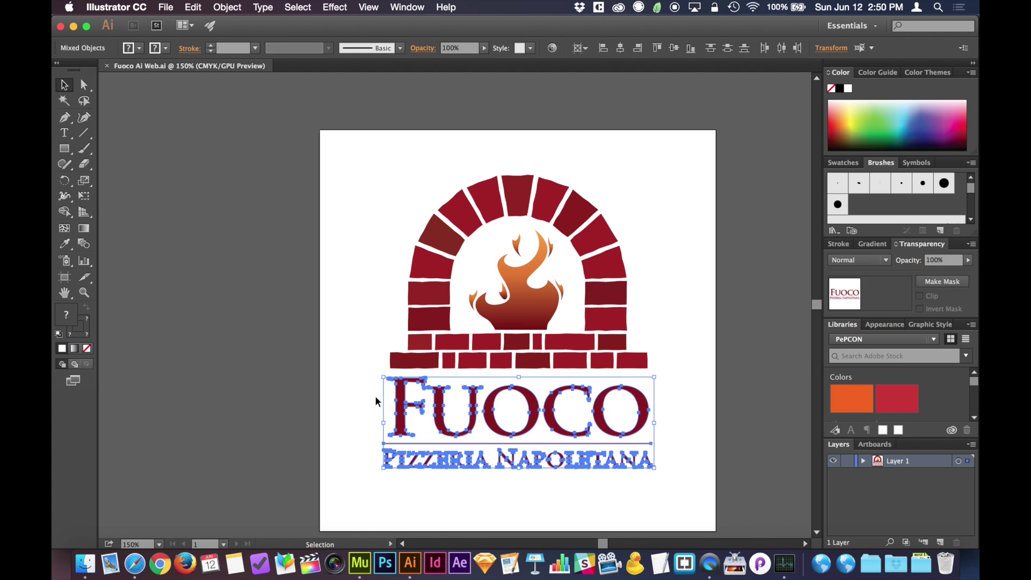
{"action": "key", "text": "Delete"}
{"action": "key", "text": "super+s"}
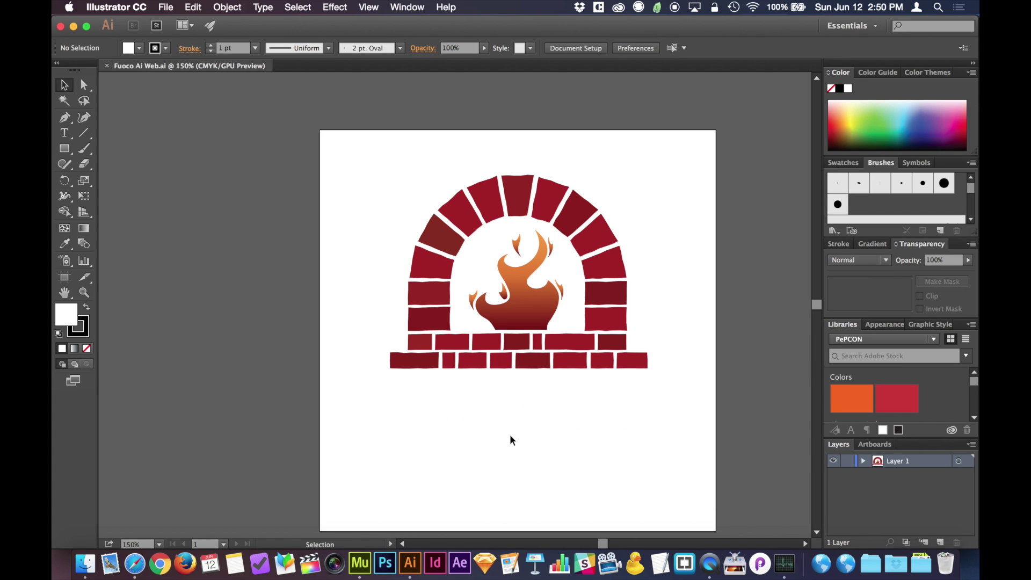
Switch from Illustrator back to the Adobe Muse window
{"action": "key", "text": "ctrl+Up"}
{"action": "left_click", "coordinate": [350, 325]}
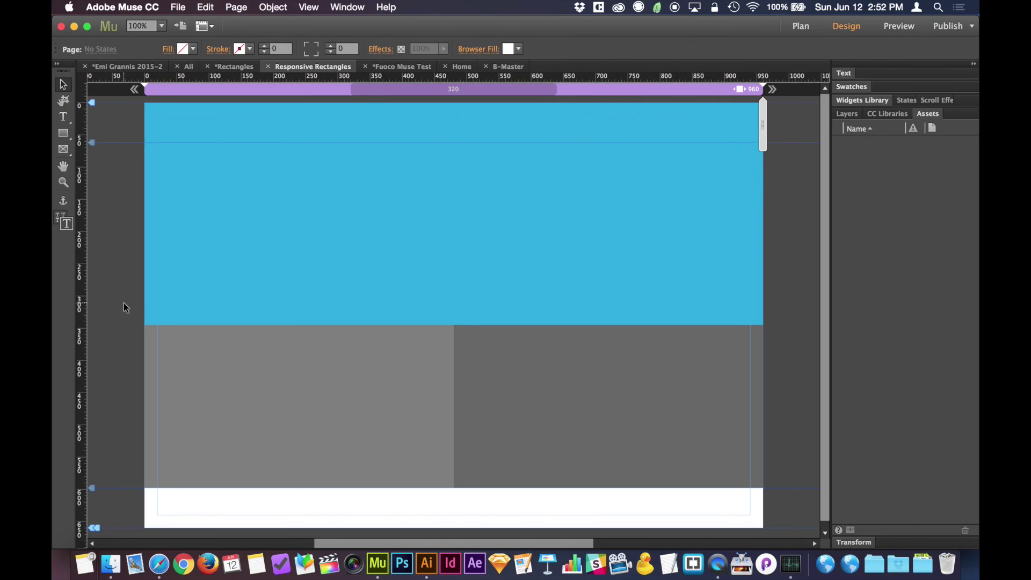
Draw a circle with the Ellipse Tool at about X 350, Y 121, overlapping the blue banner and both gray rectangles
{"action": "left_click", "coordinate": [63, 136]}
{"action": "left_click", "coordinate": [62, 139]}
{"action": "left_click", "coordinate": [128, 163]}
{"action": "left_click_drag", "start_coordinate": [392, 197], "coordinate": [594, 284]}
{"action": "key", "text": "super+z"}
{"action": "left_click_drag", "start_coordinate": [370, 181], "coordinate": [536, 313]}
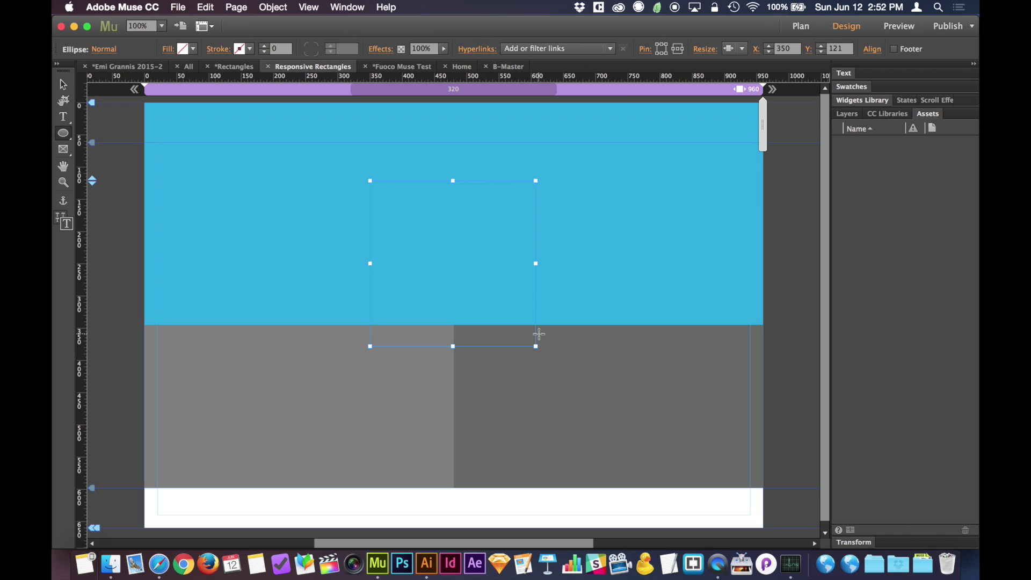
Fill the new circle with the red-orange swatch and shrink it slightly from its lower corner
{"action": "left_click", "coordinate": [193, 49]}
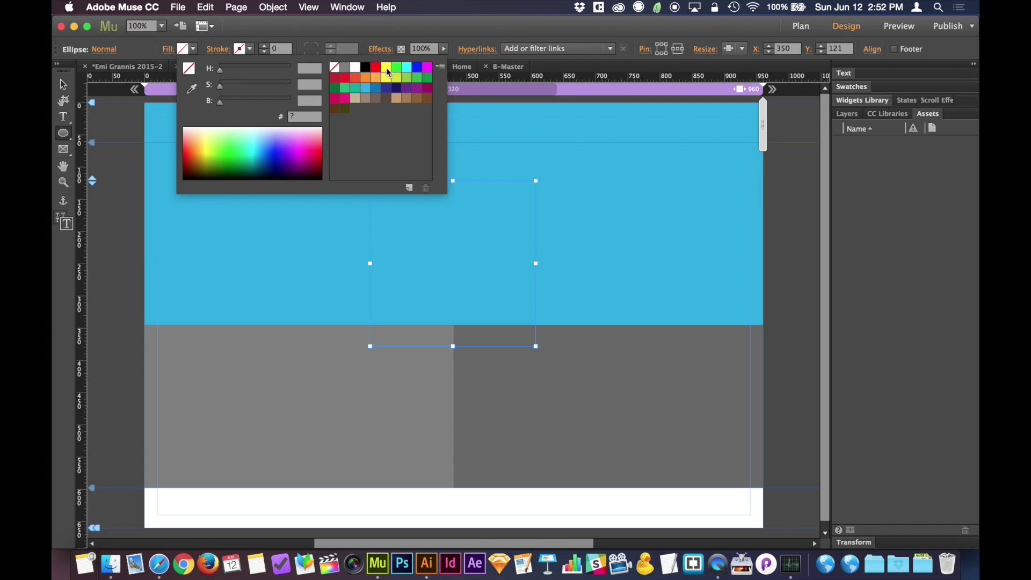
{"action": "left_click", "coordinate": [355, 78]}
{"action": "left_click", "coordinate": [63, 84]}
{"action": "mouse_move", "coordinate": [536, 347]}
{"action": "left_mouse_down"}
{"action": "mouse_move", "coordinate": [604, 293]}
{"action": "mouse_move", "coordinate": [599, 237]}
{"action": "mouse_move", "coordinate": [559, 213]}
{"action": "mouse_move", "coordinate": [426, 371]}
{"action": "mouse_move", "coordinate": [553, 354]}
{"action": "mouse_move", "coordinate": [527, 329]}
{"action": "mouse_move", "coordinate": [539, 341]}
{"action": "left_mouse_up"}
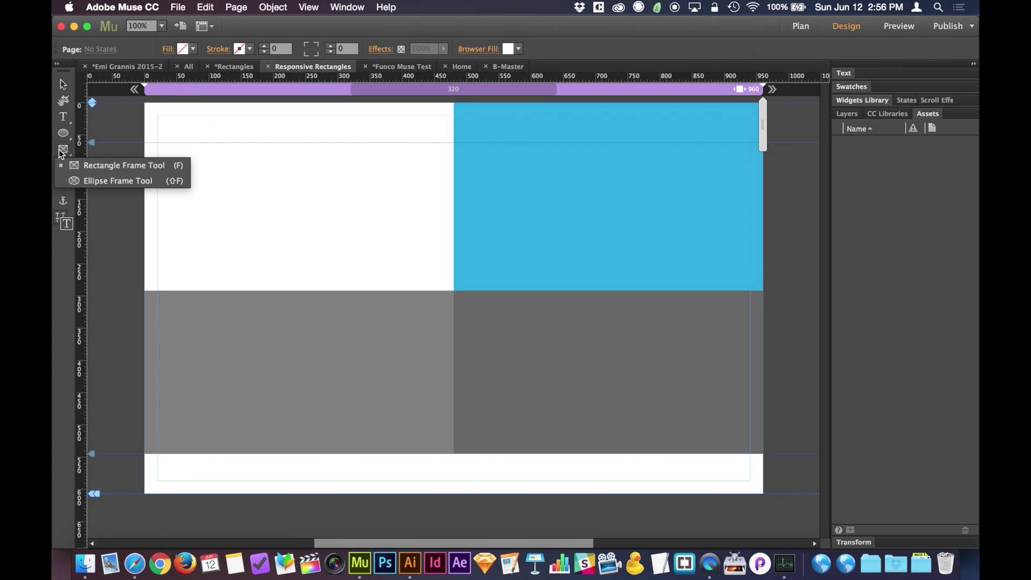
Draw a rectangle frame from X 0, Y 0 over the white area beside the blue rectangle and place the MOVE image from the desktop inside it
{"action": "left_click", "coordinate": [97, 166]}
{"action": "left_click_drag", "start_coordinate": [144, 102], "coordinate": [453, 291]}
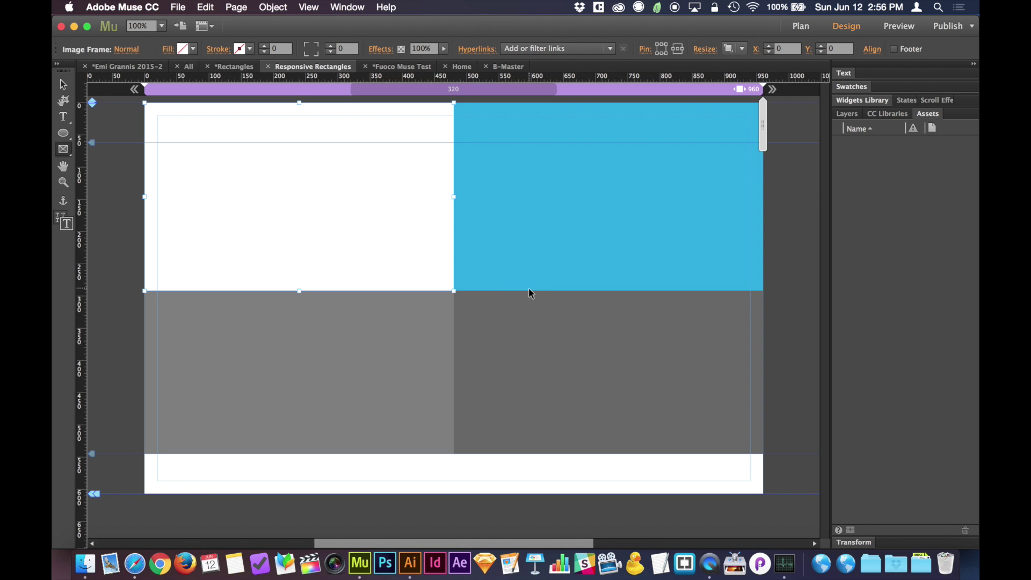
{"action": "key", "text": "F11"}
{"action": "left_click_drag", "start_coordinate": [612, 255], "coordinate": [259, 163]}
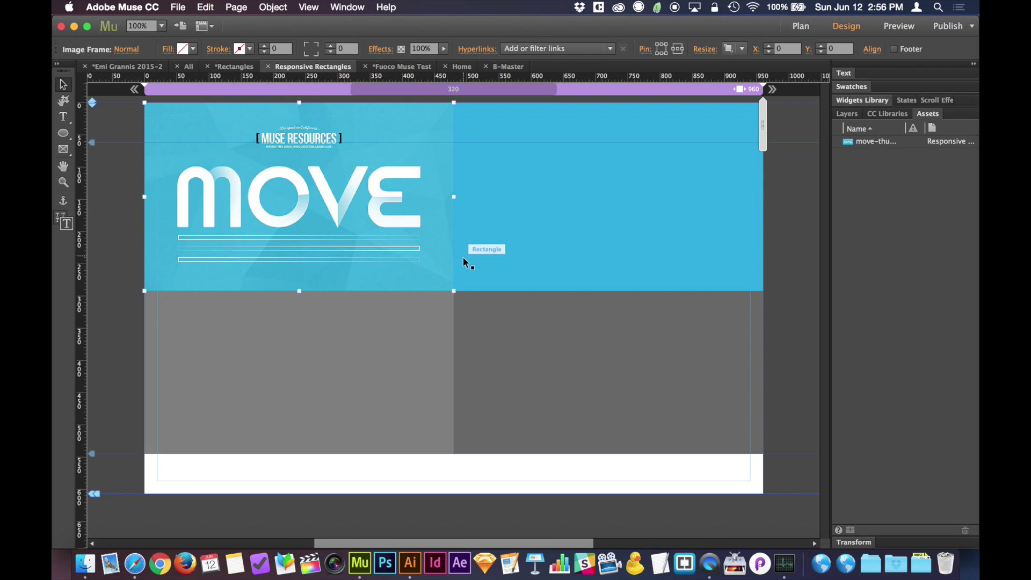
Try enlarging the MOVE image frame from its lower corner and undo the resize
{"action": "left_click_drag", "start_coordinate": [453, 291], "coordinate": [632, 297]}
{"action": "left_click_drag", "start_coordinate": [483, 262], "coordinate": [635, 296]}
{"action": "key", "text": "super+z"}
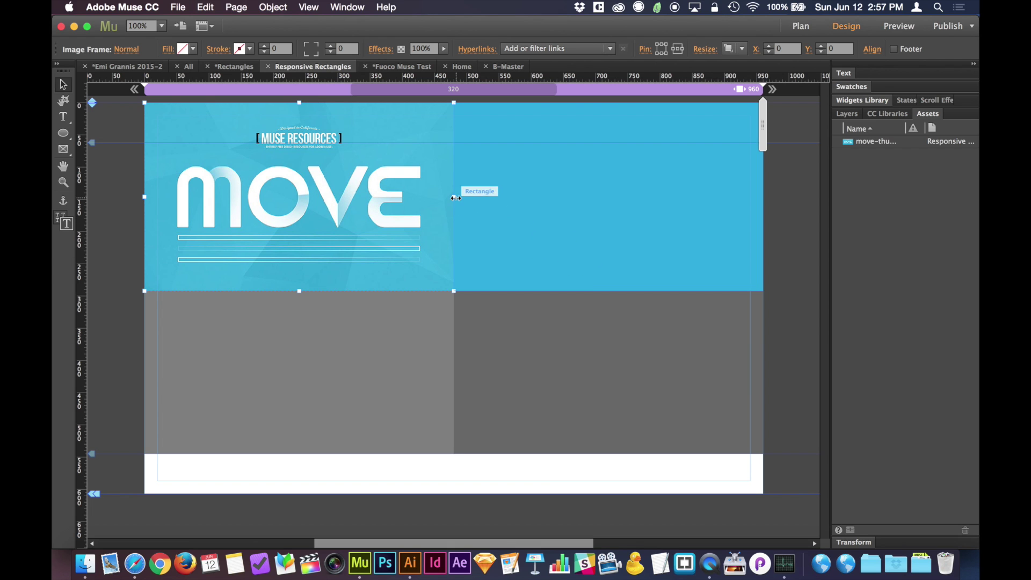
Narrow the MOVE image frame to half its width and alternate between fitting the content and filling the frame proportionally, ending with fill
{"action": "left_click_drag", "start_coordinate": [454, 198], "coordinate": [298, 200]}
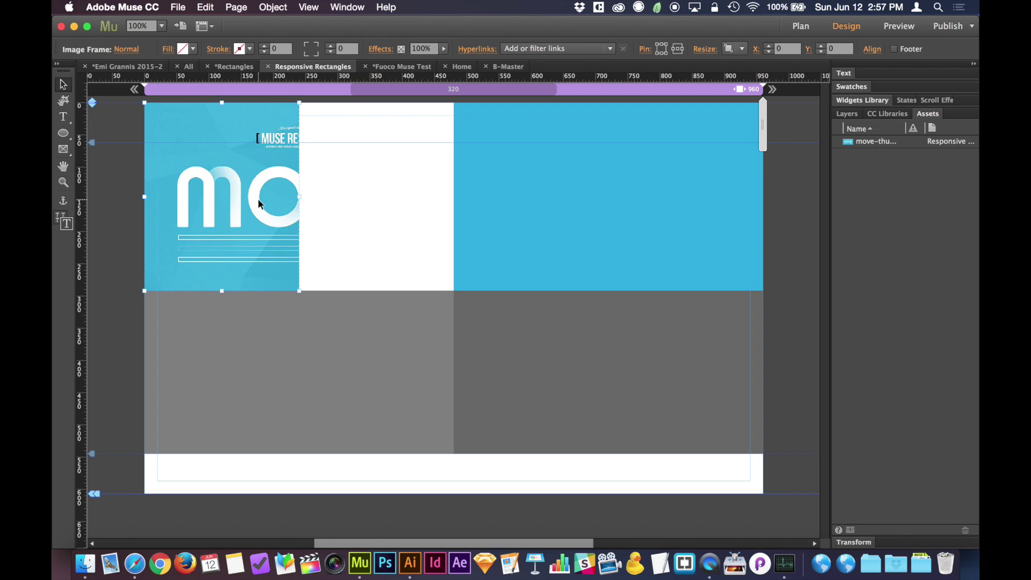
{"action": "key", "text": "super+alt+shift+e"}
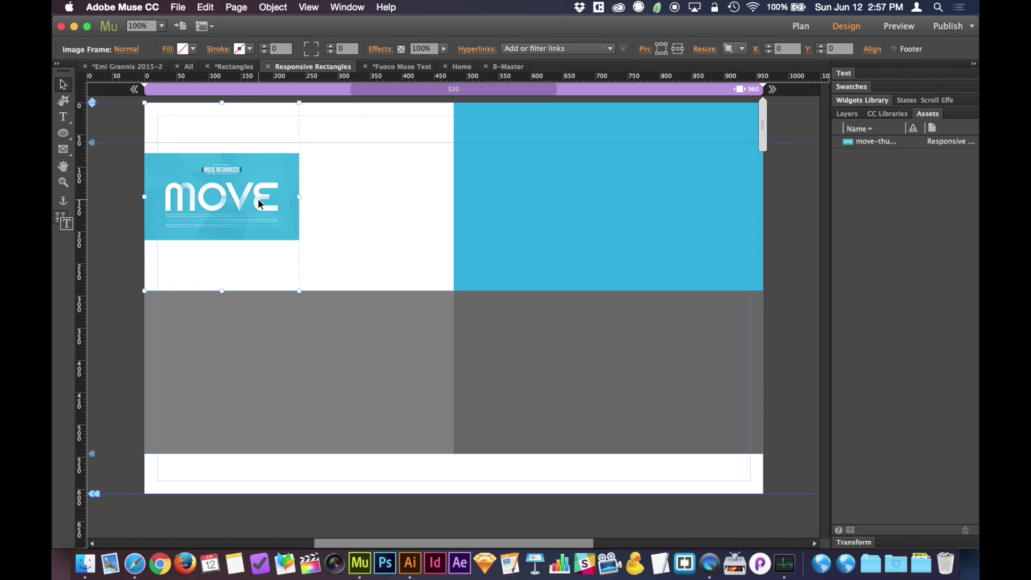
{"action": "key", "text": "super+alt+shift+c"}
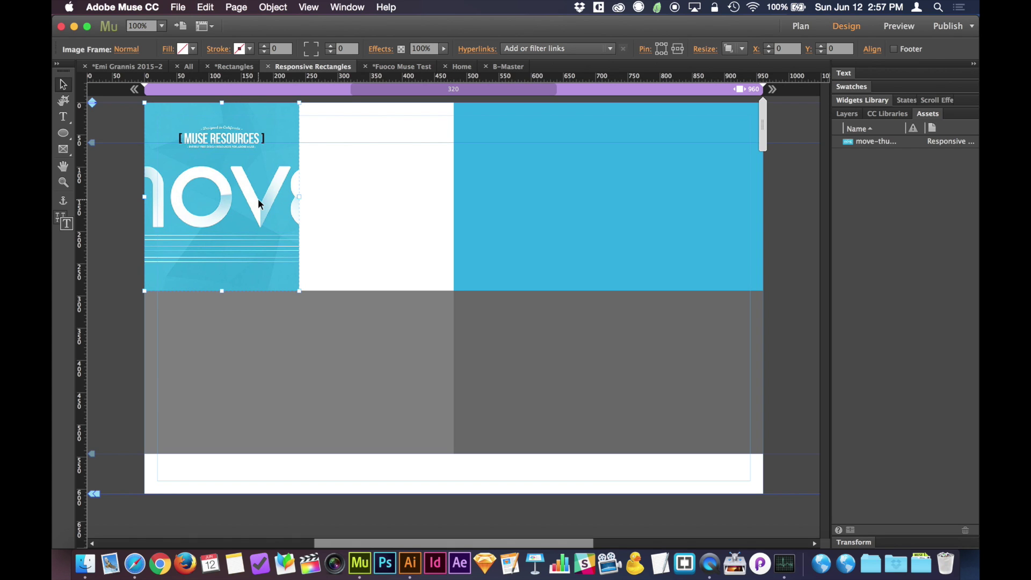
{"action": "key", "text": "super+alt+shift+e"}
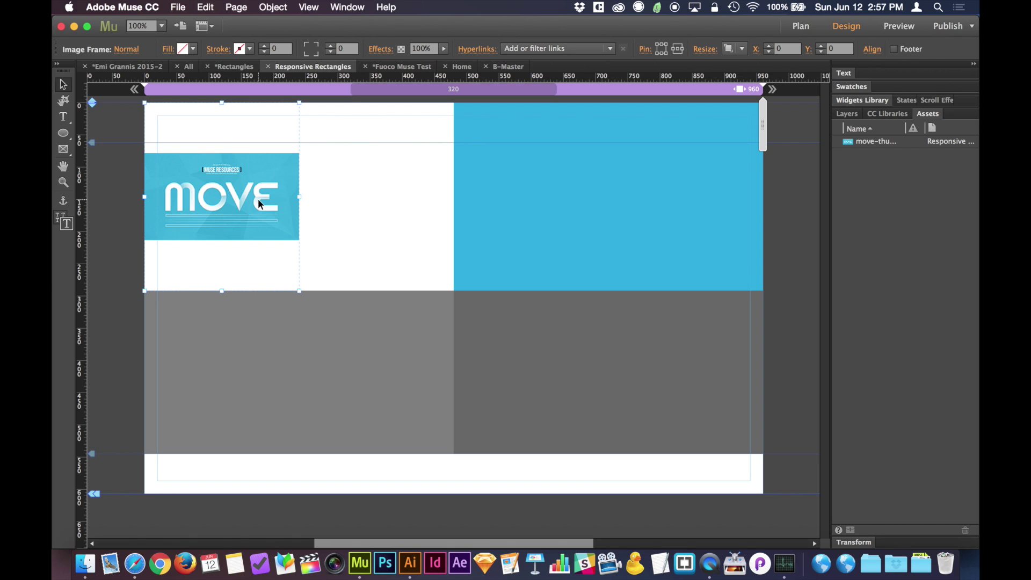
{"action": "key", "text": "super+alt+shift+c"}
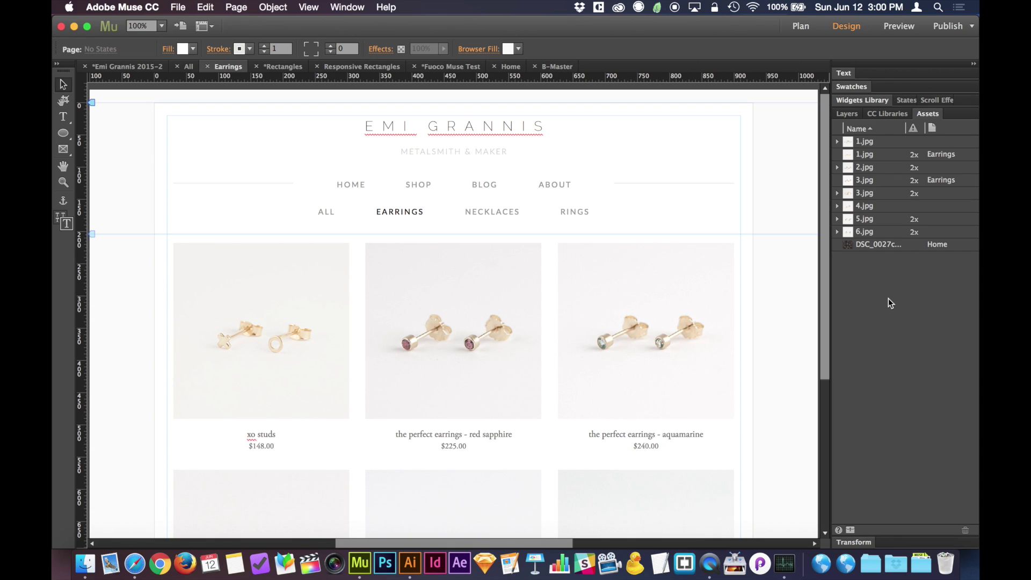
Open the destination choosers for collecting all assets and for collecting only the first 1.jpg, cancelling both
{"action": "left_click", "coordinate": [852, 530]}
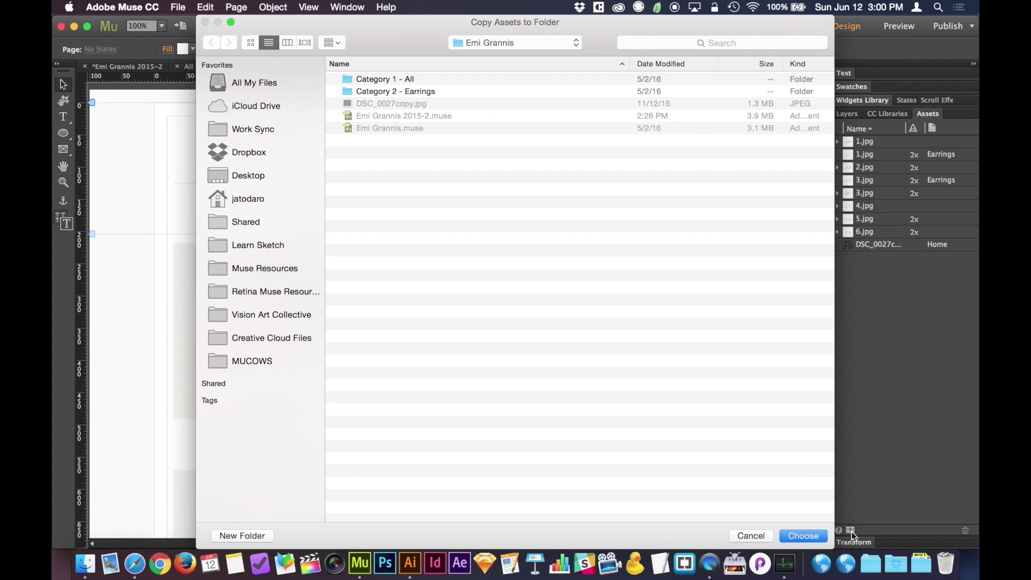
{"action": "left_click", "coordinate": [758, 539]}
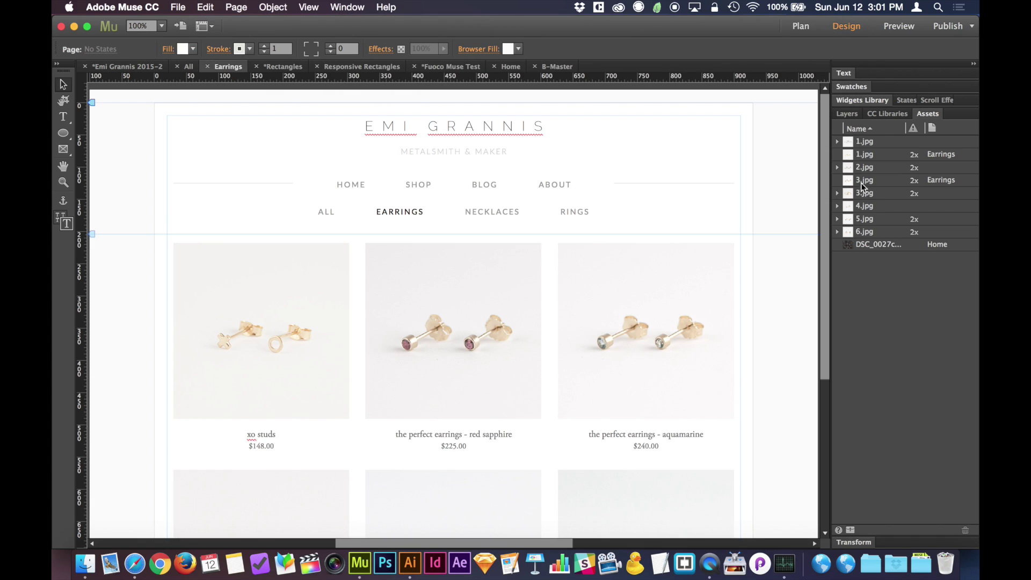
{"action": "left_click", "coordinate": [883, 143]}
{"action": "right_click", "coordinate": [884, 142]}
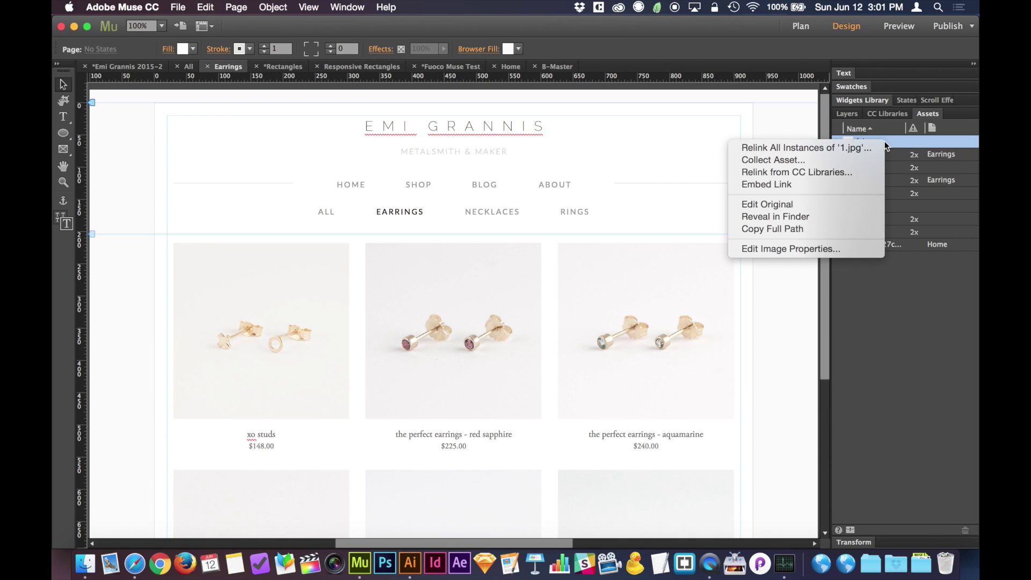
{"action": "left_click", "coordinate": [840, 160]}
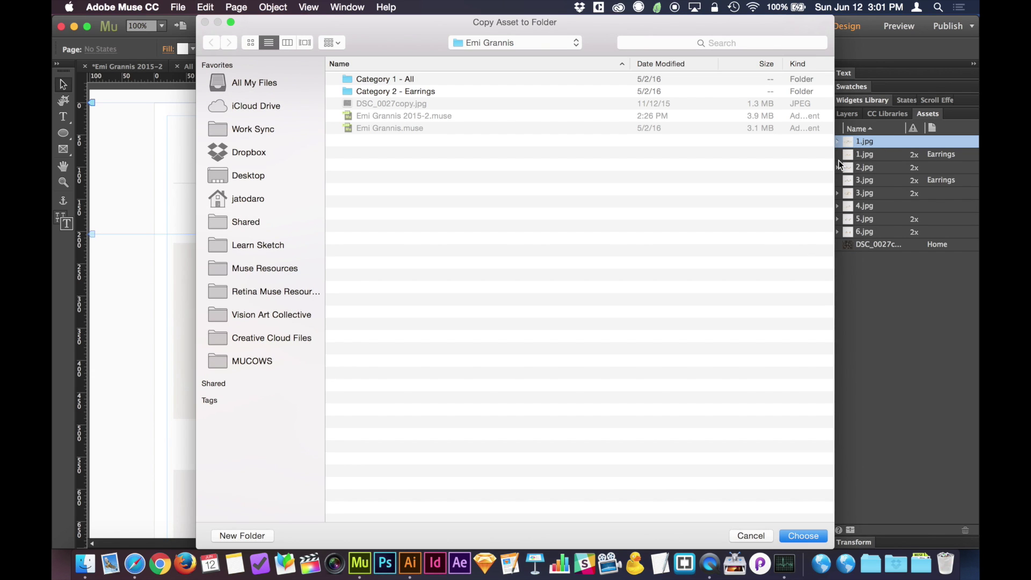
{"action": "left_click", "coordinate": [751, 536]}
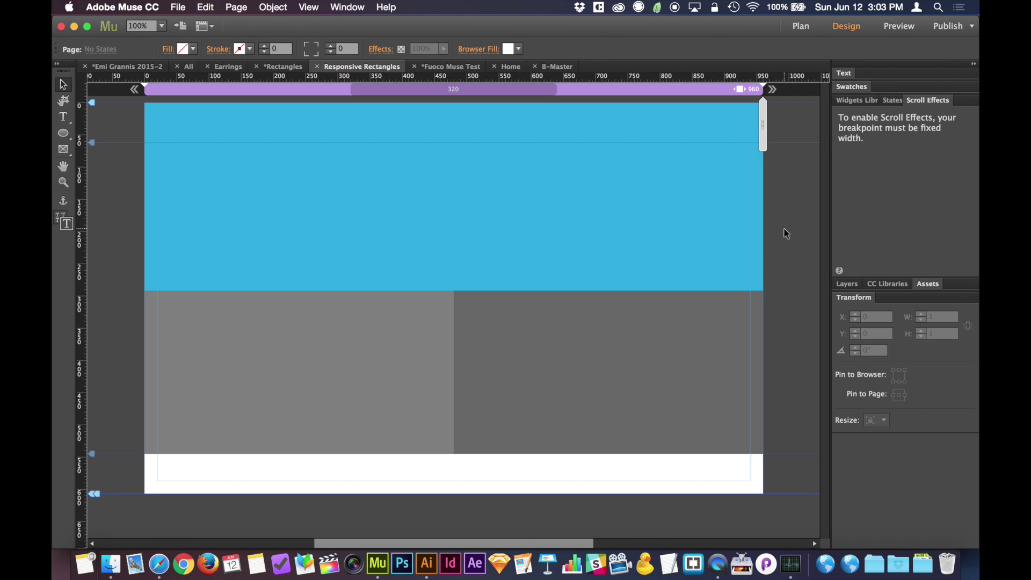
Add a breakpoint at 687 px to the Responsive Rectangles page and compare it with the 960 px breakpoint
{"action": "left_click_drag", "start_coordinate": [762, 127], "coordinate": [675, 128]}
{"action": "left_click", "coordinate": [682, 89]}
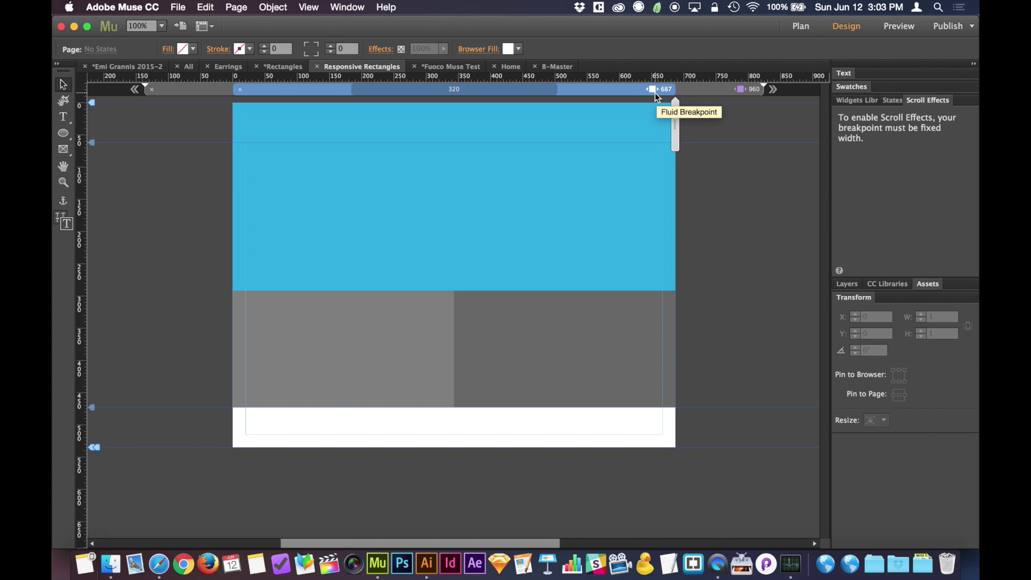
{"action": "left_click", "coordinate": [737, 91]}
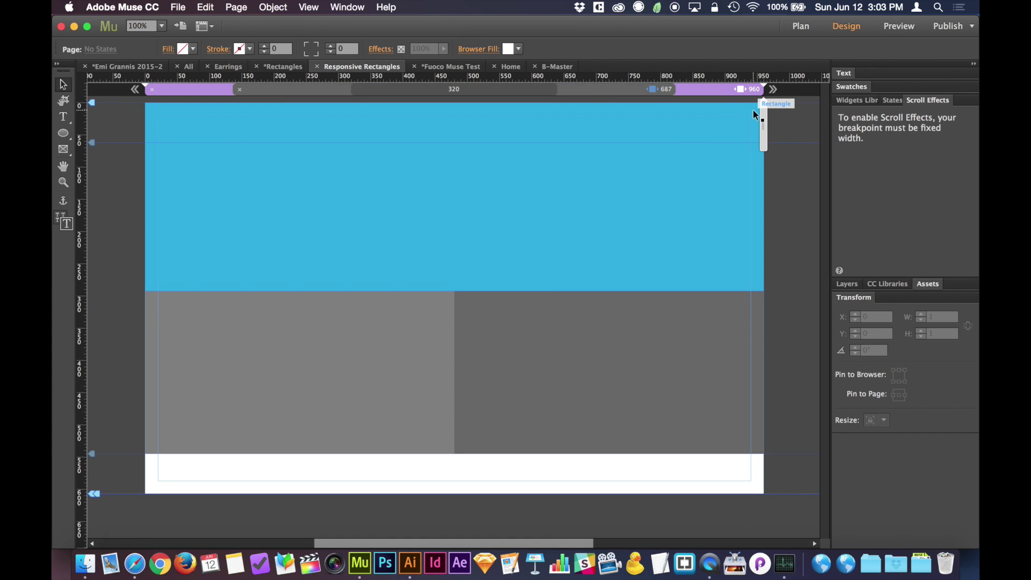
{"action": "left_click", "coordinate": [623, 91]}
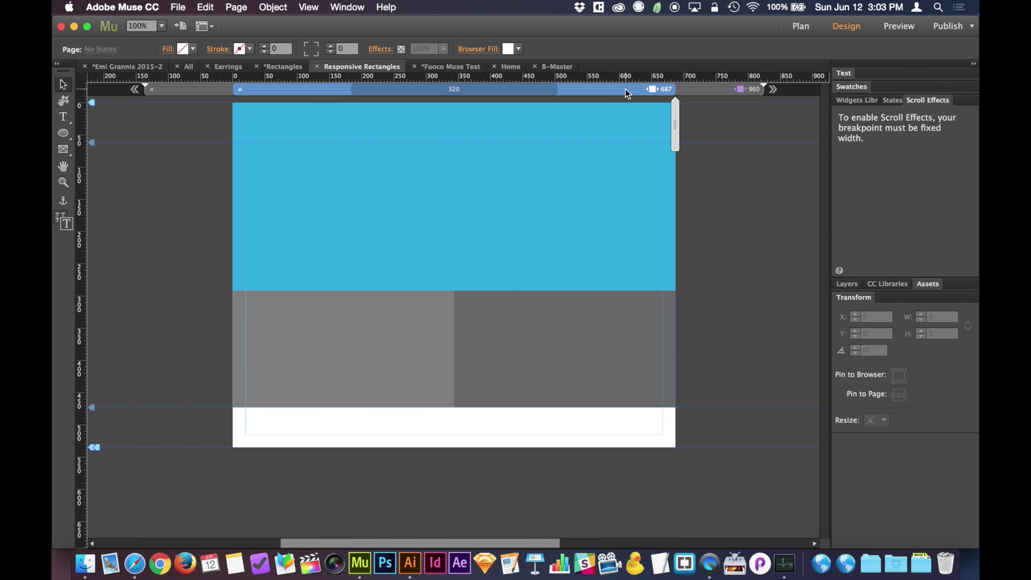
Change the 687 px breakpoint from fluid to Fixed Width in its properties
{"action": "double_click", "coordinate": [653, 89]}
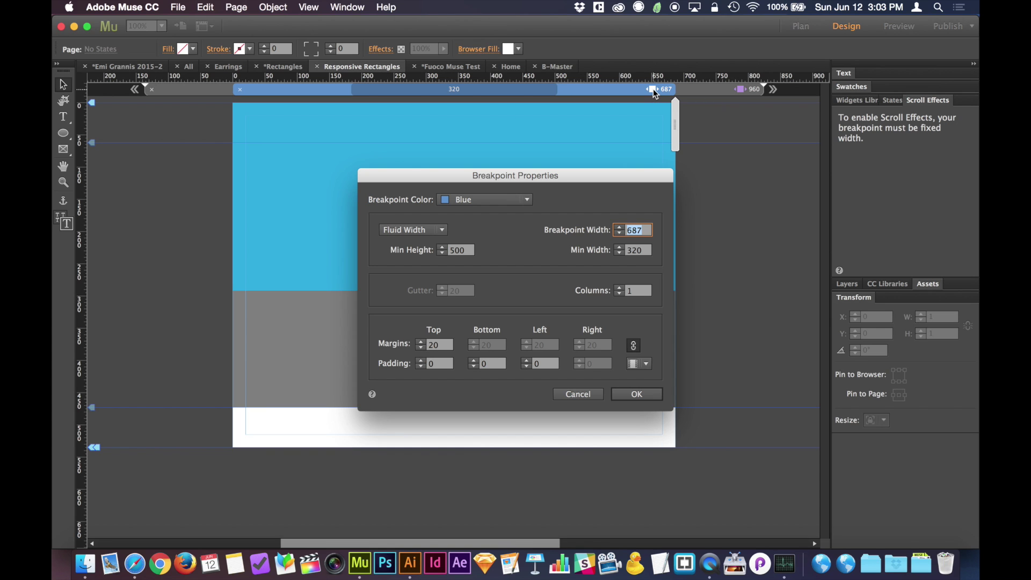
{"action": "left_click", "coordinate": [436, 230]}
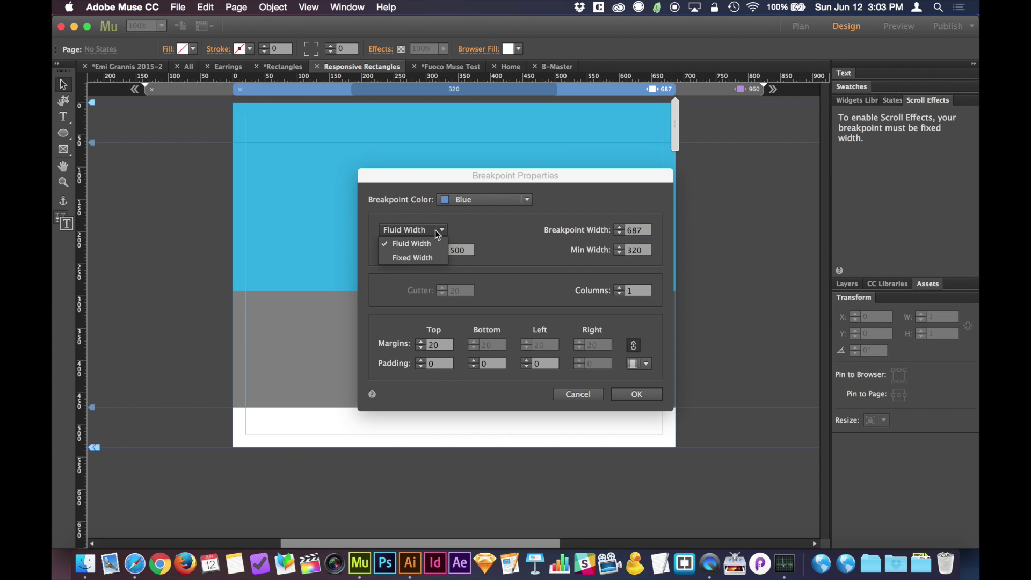
{"action": "left_click", "coordinate": [432, 257]}
{"action": "left_click", "coordinate": [636, 395]}
Move both gray rectangles left together so they line up with the edges of the blue banner
{"action": "left_click", "coordinate": [635, 390]}
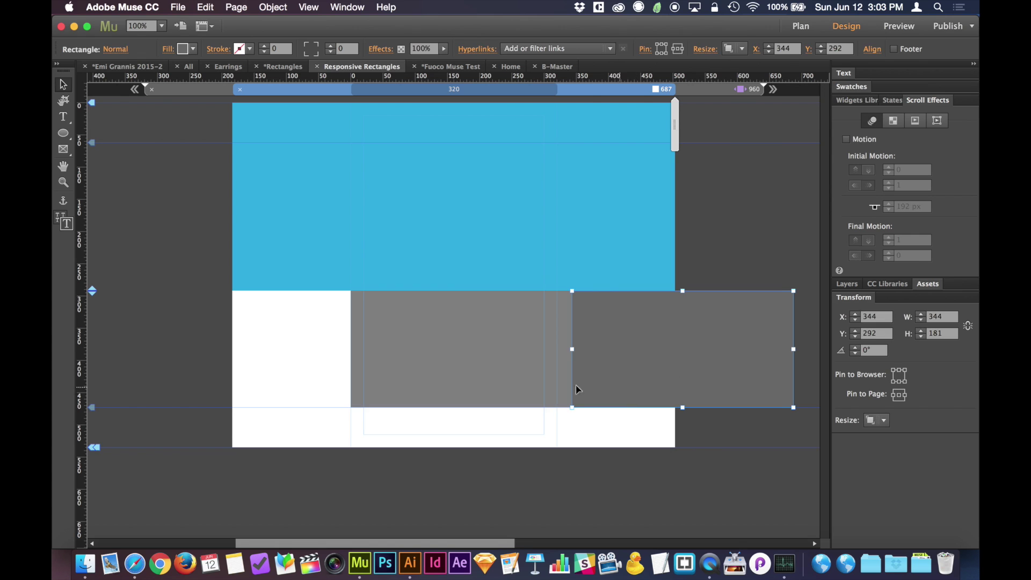
{"action": "left_click", "coordinate": [497, 381], "text": "shift"}
{"action": "left_click_drag", "start_coordinate": [505, 380], "coordinate": [389, 380]}
{"action": "left_click", "coordinate": [706, 258]}
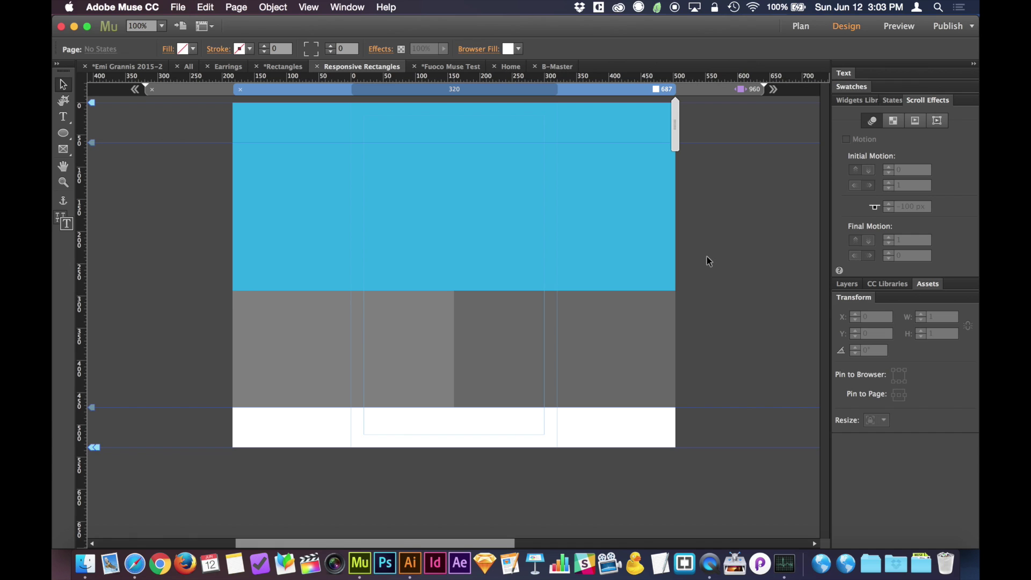
Review the available scroll effect types, including Opacity and Motion, for the fixed-width breakpoint
{"action": "left_click", "coordinate": [893, 122]}
{"action": "left_click", "coordinate": [913, 122]}
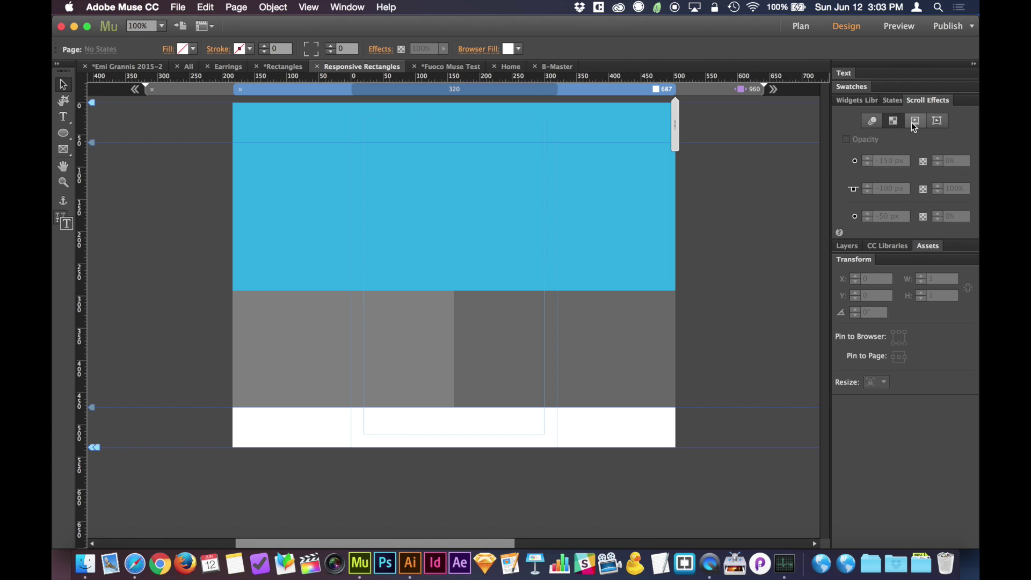
{"action": "left_click", "coordinate": [878, 123]}
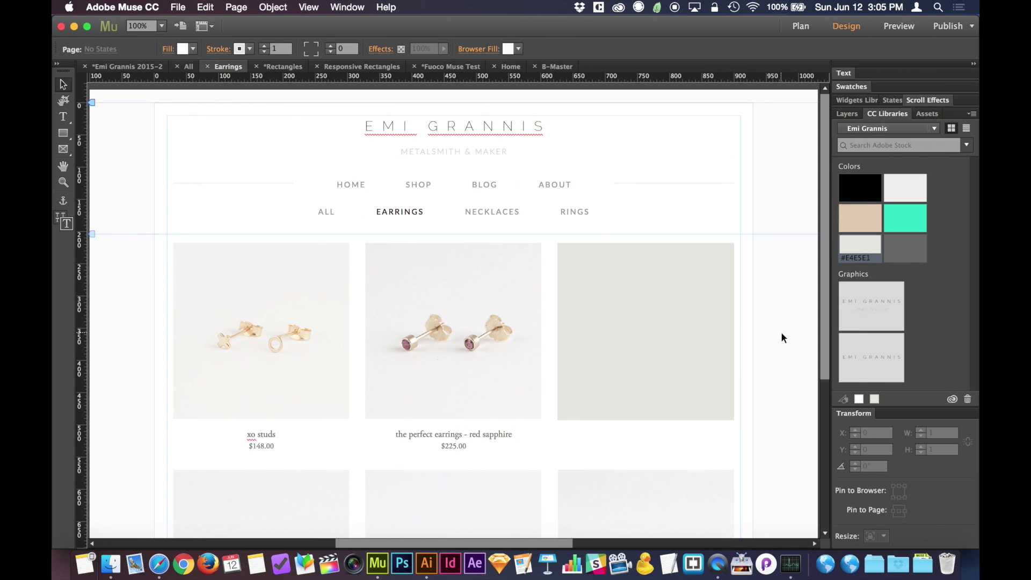
Try the #33DFC5 and #F0EDED library colors on the blank rectangle in the earrings grid and settle on a #E0C9B1 fill
{"action": "left_click", "coordinate": [703, 340]}
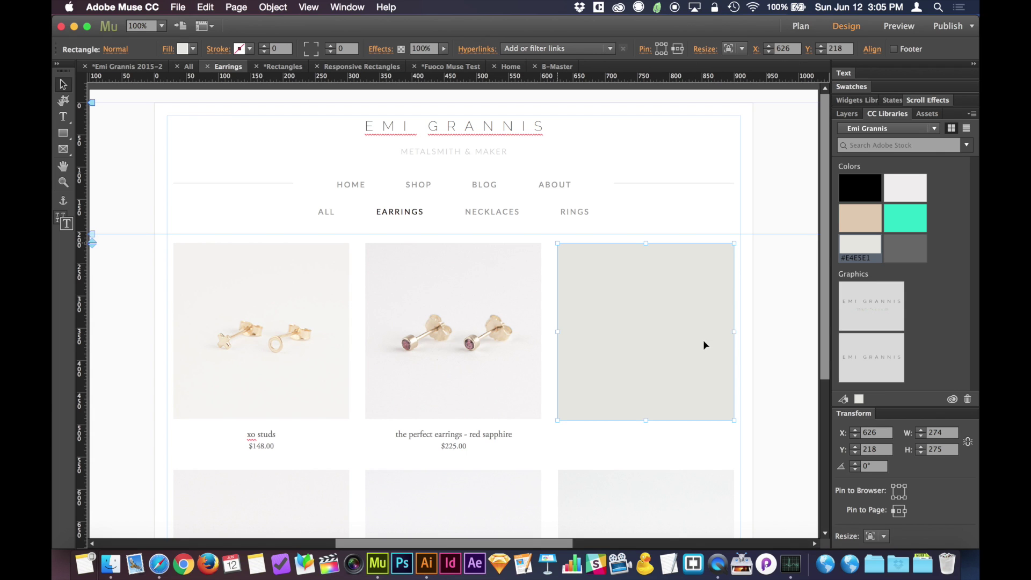
{"action": "left_click", "coordinate": [906, 218]}
{"action": "left_click", "coordinate": [909, 189]}
{"action": "left_click", "coordinate": [909, 212]}
{"action": "left_click", "coordinate": [860, 216]}
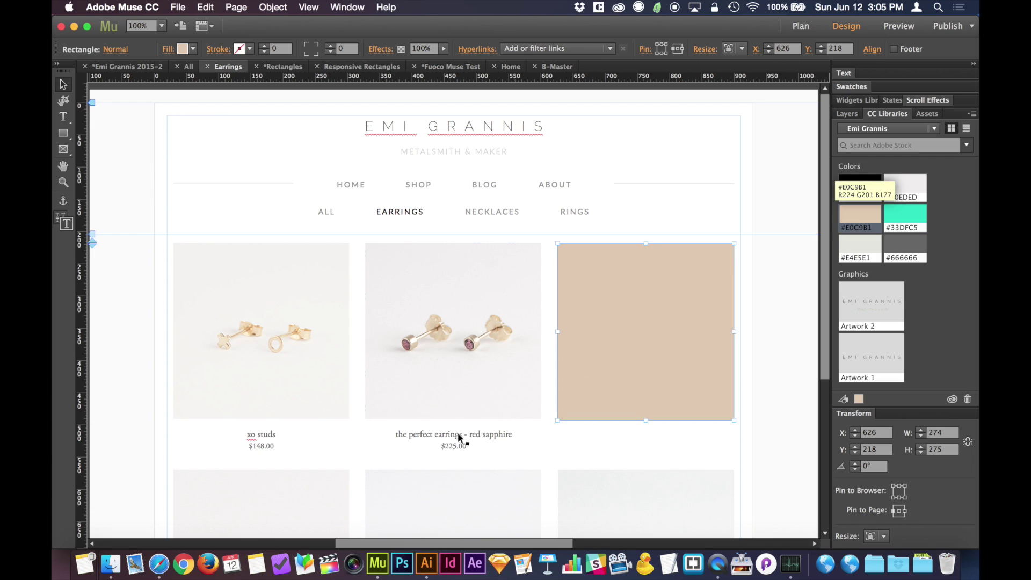
Try #33DFC5 as the fill of the red sapphire caption's text frame, toggling it with undo and redo and leaving it undone
{"action": "left_click", "coordinate": [441, 445]}
{"action": "left_click", "coordinate": [895, 223]}
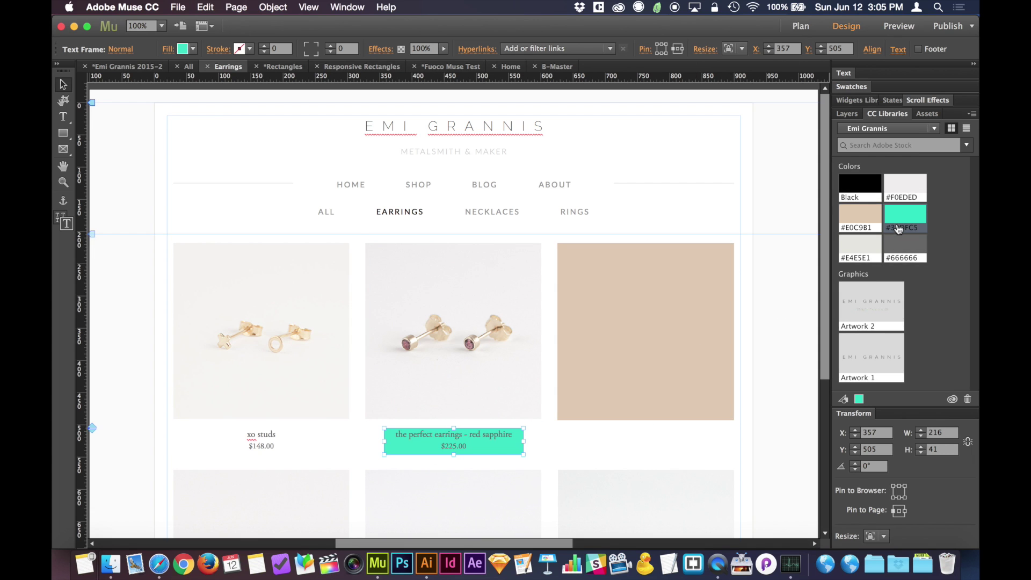
{"action": "key", "text": "super+z"}
{"action": "key", "text": "super+shift+z"}
{"action": "key", "text": "super+z"}
{"action": "key", "text": "super+shift+z"}
{"action": "key", "text": "super+z"}
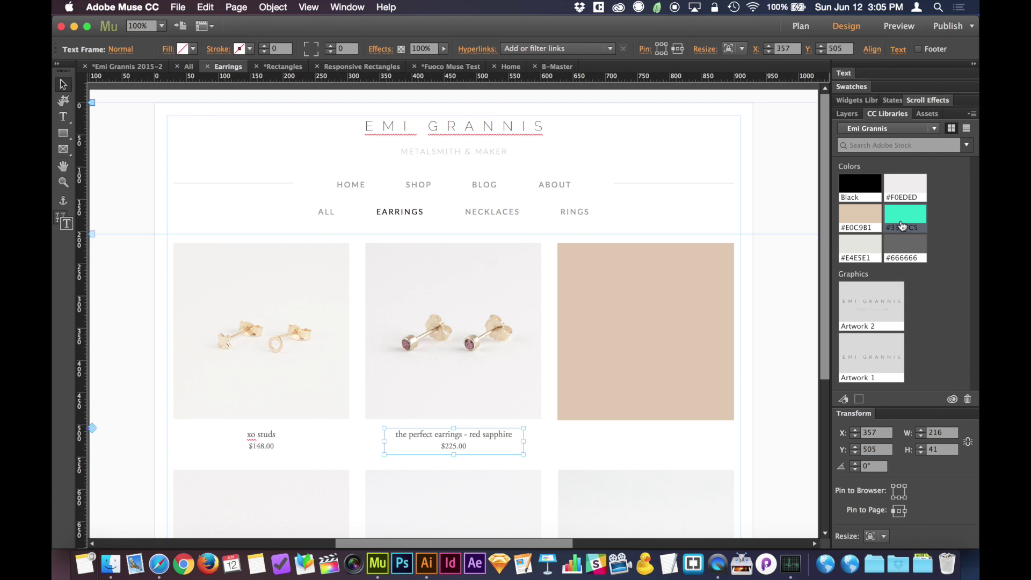
Try the Set Fill Color option of the #33DFC5 library color on the caption frame and undo it
{"action": "right_click", "coordinate": [908, 221]}
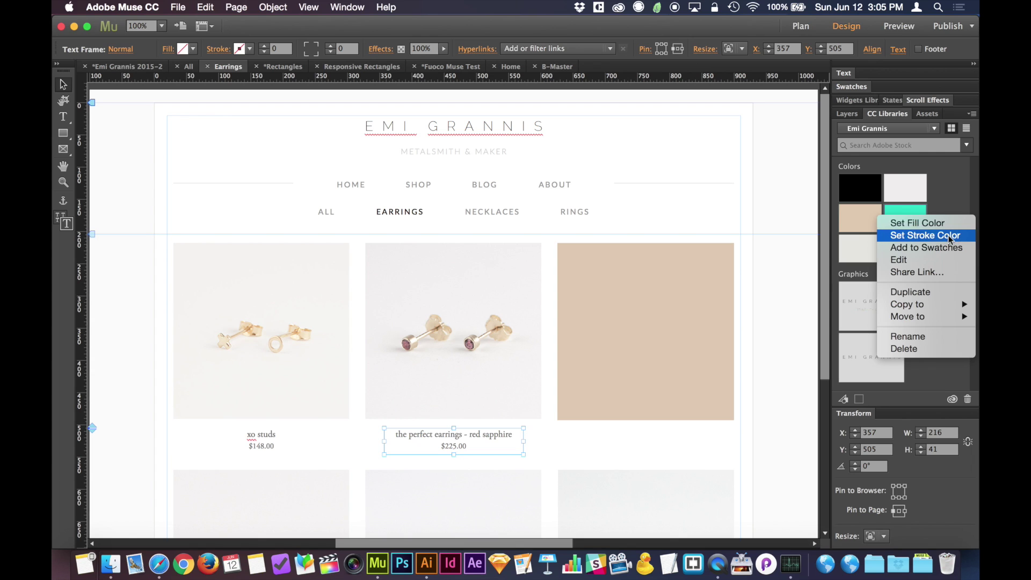
{"action": "left_click", "coordinate": [918, 223]}
{"action": "key", "text": "super+z"}
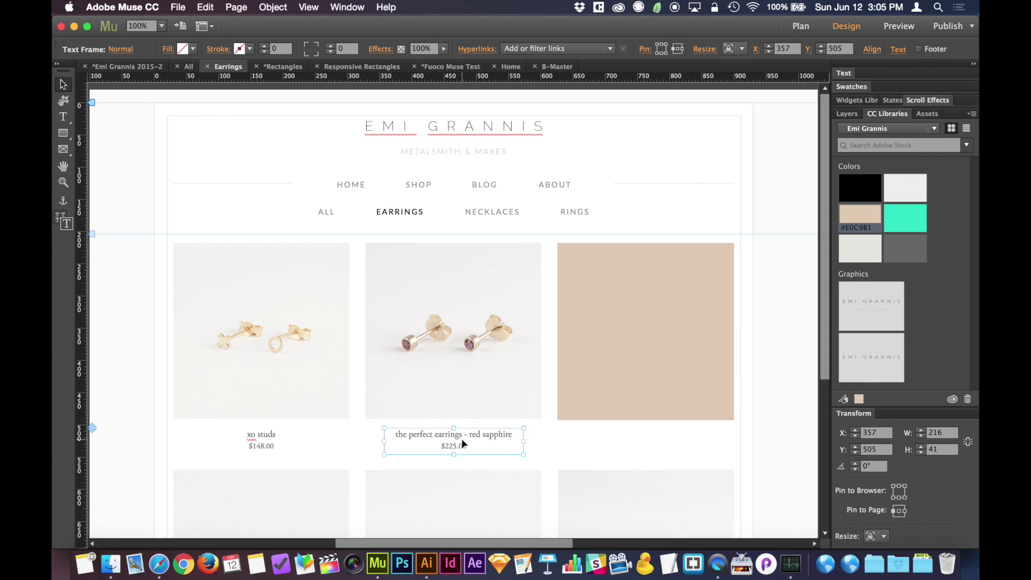
Color all the text in the red sapphire earrings caption with the library color #33DFC5
{"action": "double_click", "coordinate": [463, 444]}
{"action": "key", "text": "super+a"}
{"action": "left_click", "coordinate": [898, 216]}
{"action": "key", "text": "Escape"}
Set the tan rectangle's stroke color to the library's Black
{"action": "left_click", "coordinate": [685, 314]}
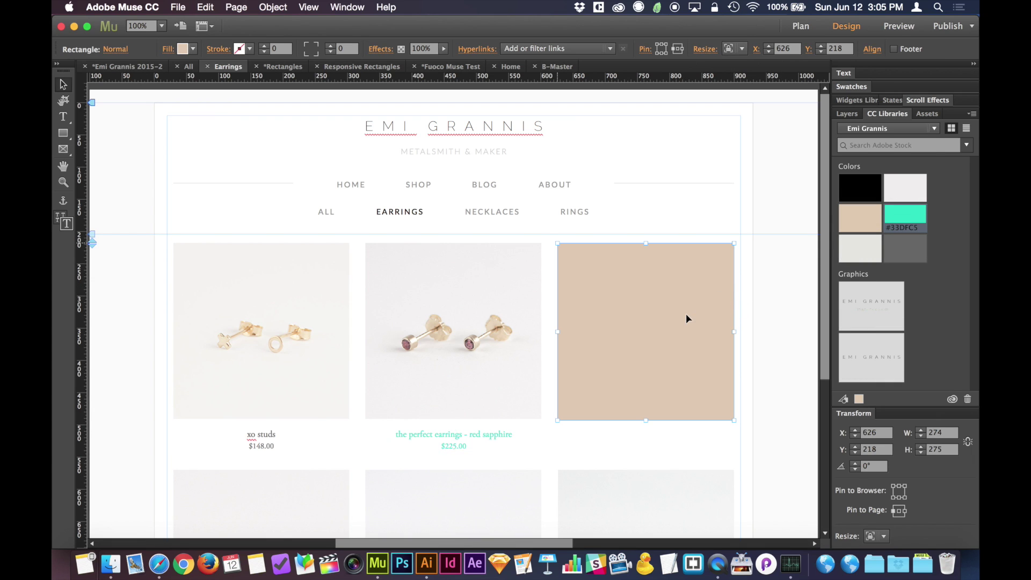
{"action": "right_click", "coordinate": [857, 185]}
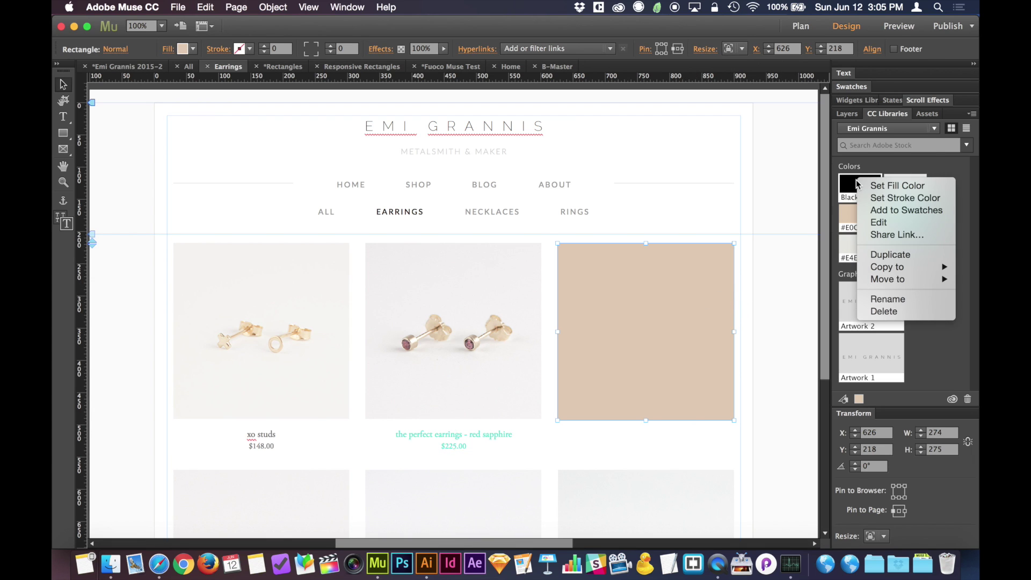
{"action": "left_click", "coordinate": [907, 201]}
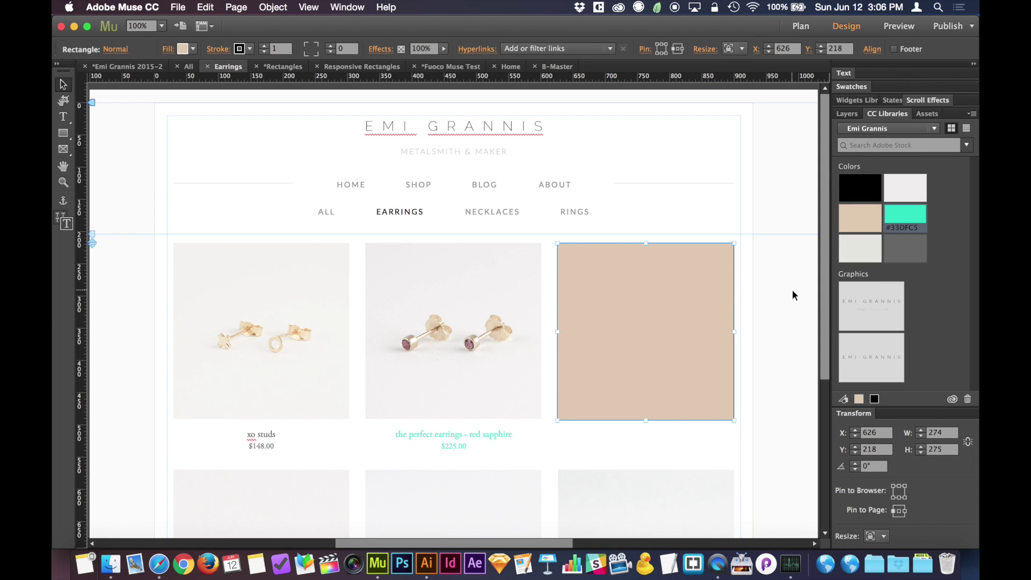
Fill the tan rectangle with the library's Black and add all six CC Libraries colors to the document swatches
{"action": "left_click", "coordinate": [881, 189]}
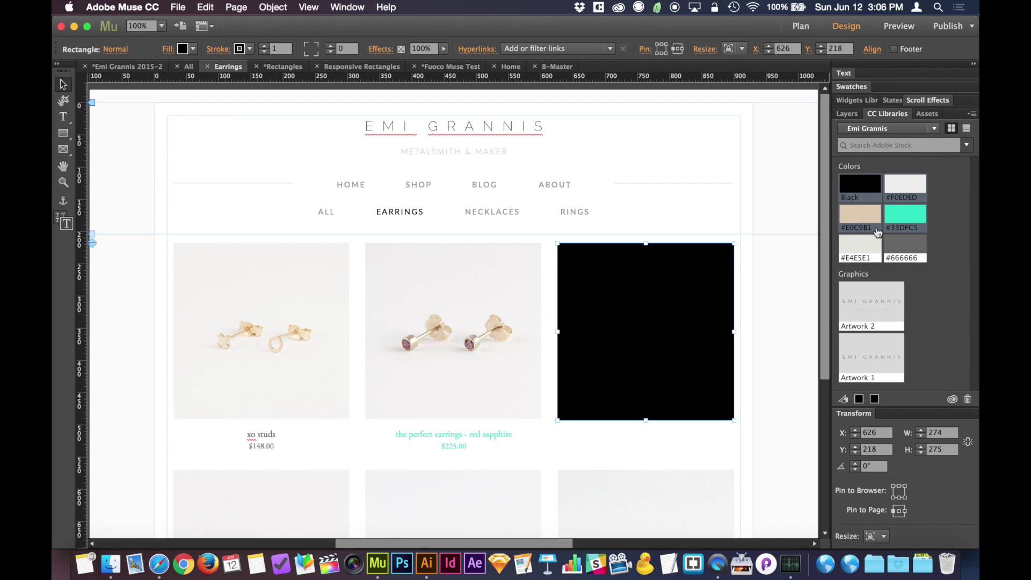
{"action": "right_click", "coordinate": [896, 243]}
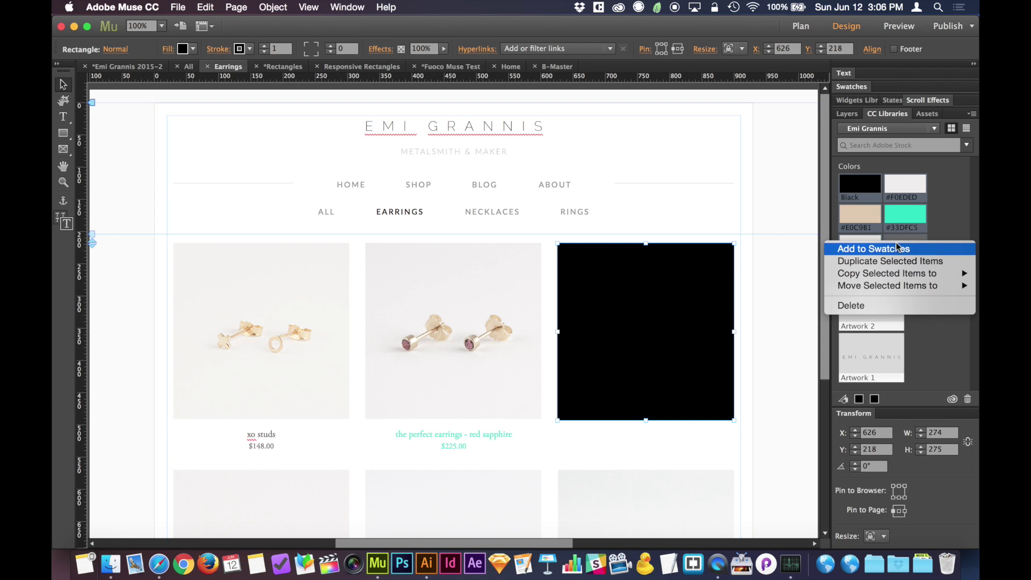
{"action": "left_click", "coordinate": [933, 248]}
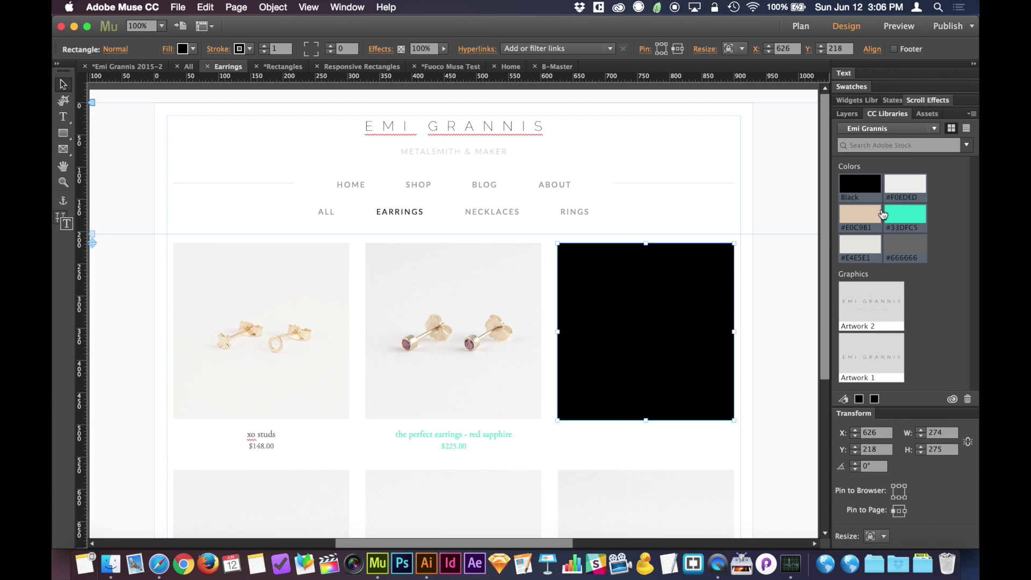
{"action": "left_click", "coordinate": [779, 304]}
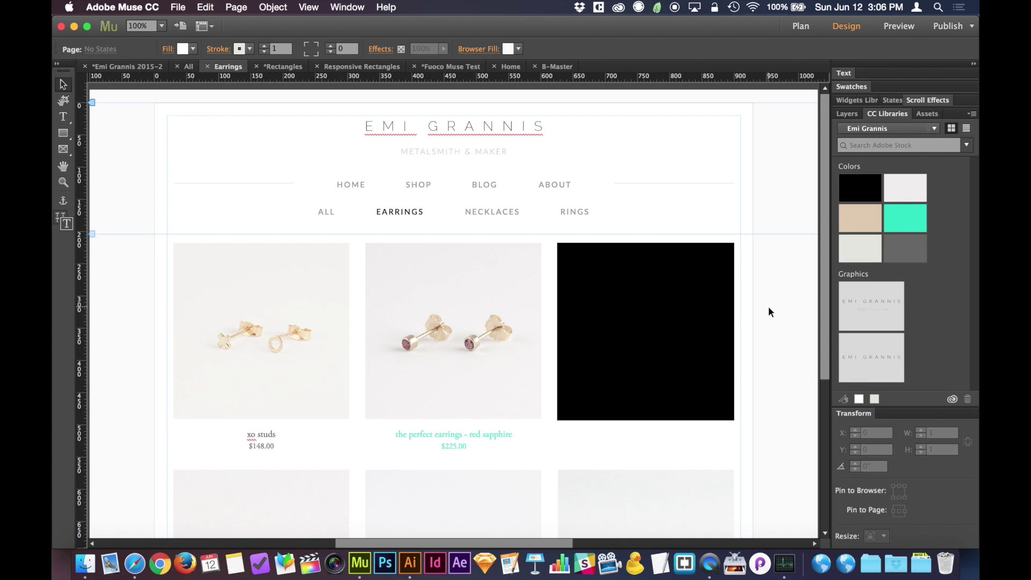
Copy the black rectangle to the page's upper-left corner and shrink the copy to about 190 by 148 px
{"action": "left_click", "coordinate": [602, 370]}
{"action": "left_click_drag", "start_coordinate": [695, 369], "coordinate": [229, 162]}
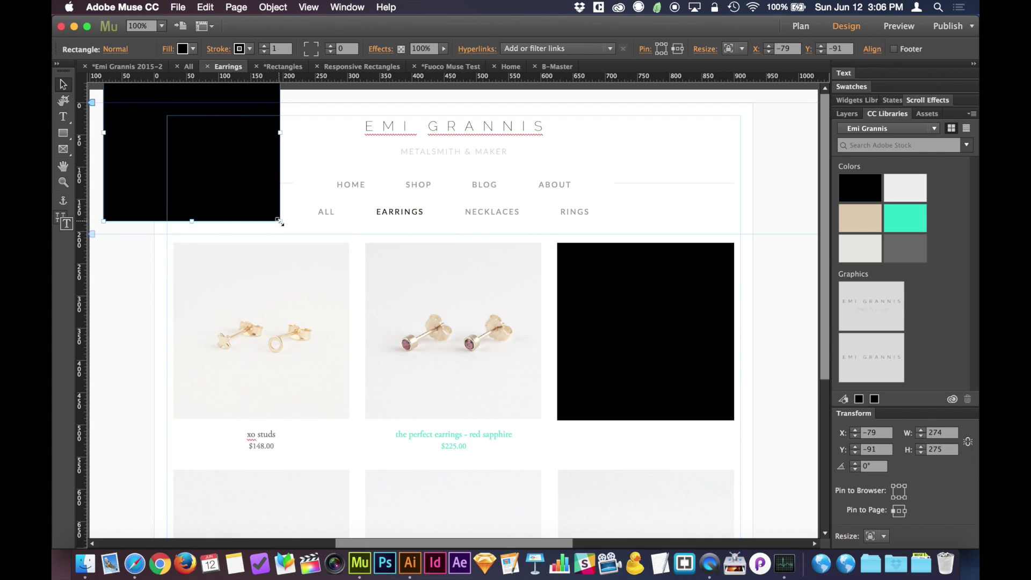
{"action": "left_click_drag", "start_coordinate": [267, 218], "coordinate": [223, 133]}
{"action": "left_click_drag", "start_coordinate": [166, 113], "coordinate": [216, 189]}
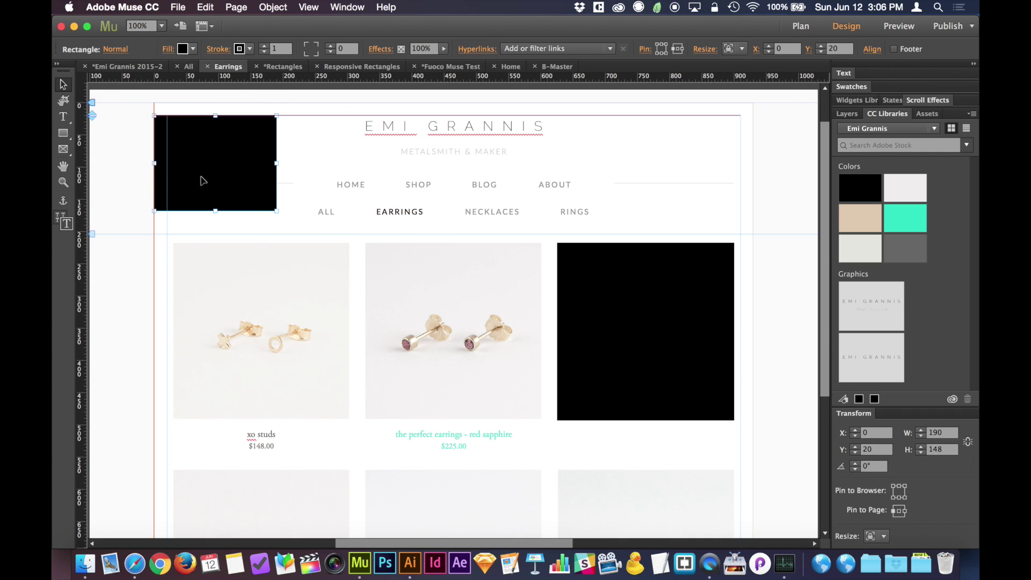
Fill both black rectangles together with the #666666 swatch
{"action": "left_click", "coordinate": [597, 302], "text": "shift"}
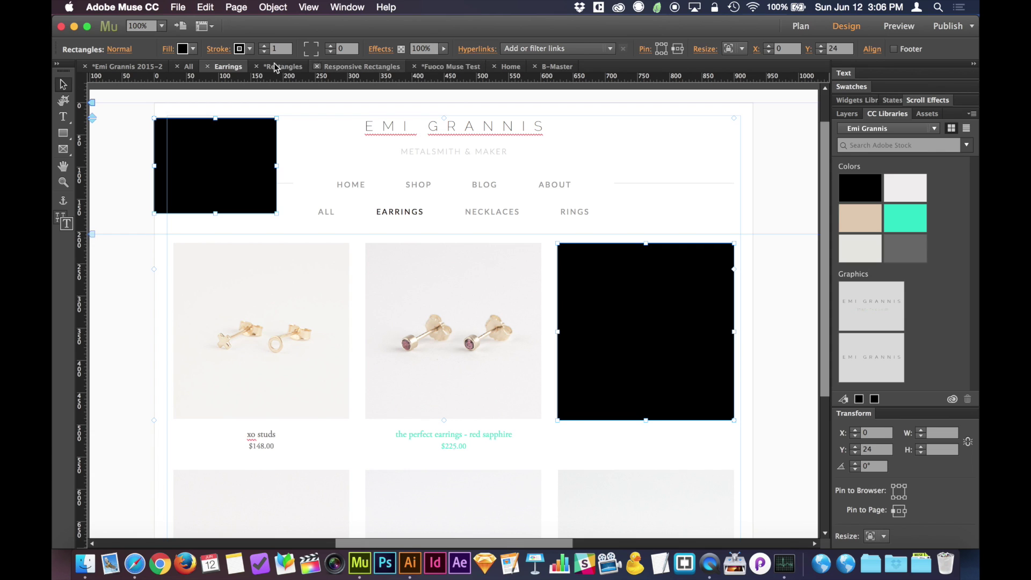
{"action": "left_click", "coordinate": [193, 48]}
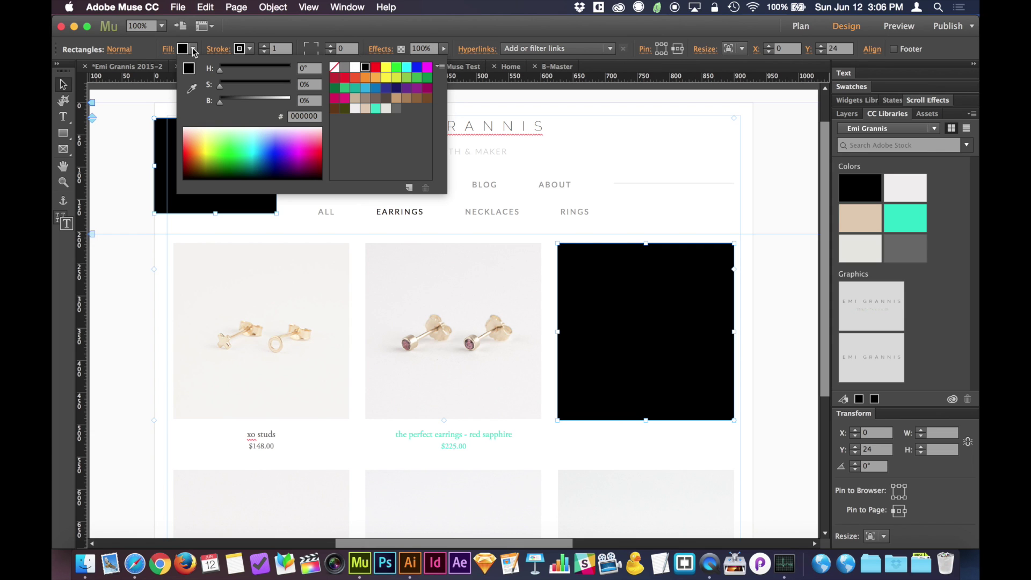
{"action": "left_click", "coordinate": [396, 109]}
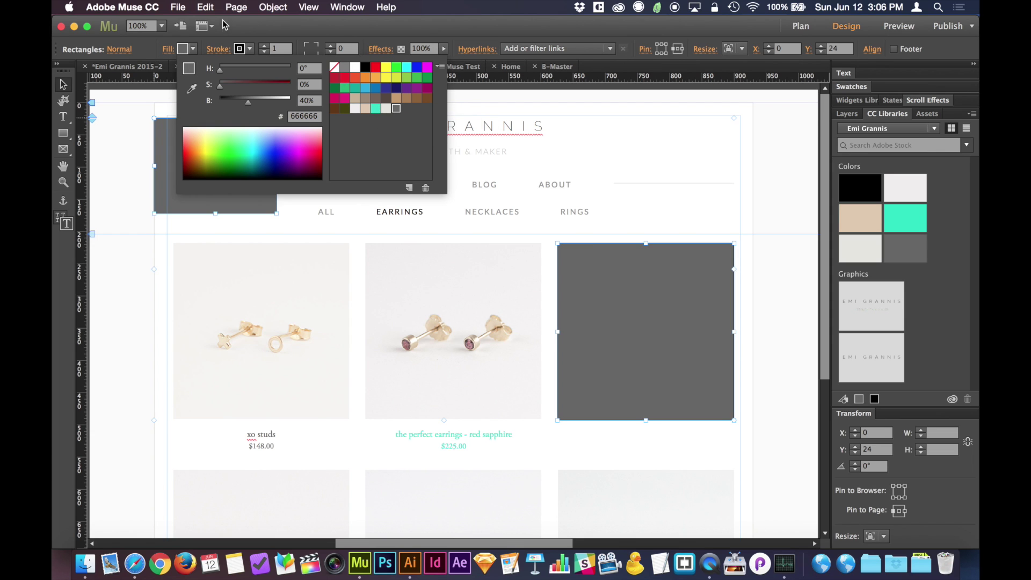
{"action": "left_click", "coordinate": [212, 40]}
Edit the #666666 swatch used by the rectangles, darkening its color to #3D3D3D
{"action": "left_click", "coordinate": [684, 326]}
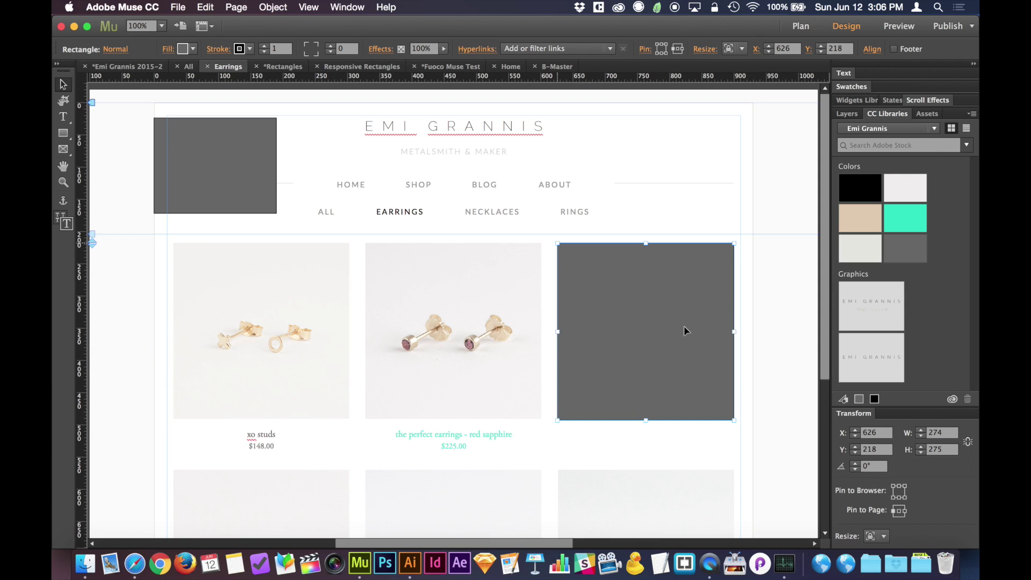
{"action": "left_click", "coordinate": [184, 49]}
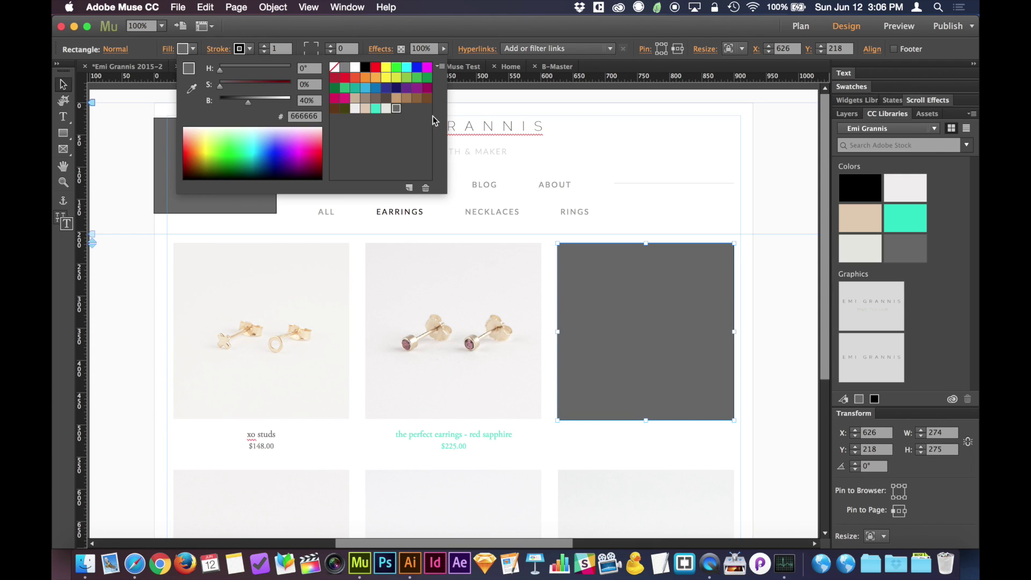
{"action": "double_click", "coordinate": [396, 110]}
{"action": "left_click_drag", "start_coordinate": [398, 330], "coordinate": [375, 358]}
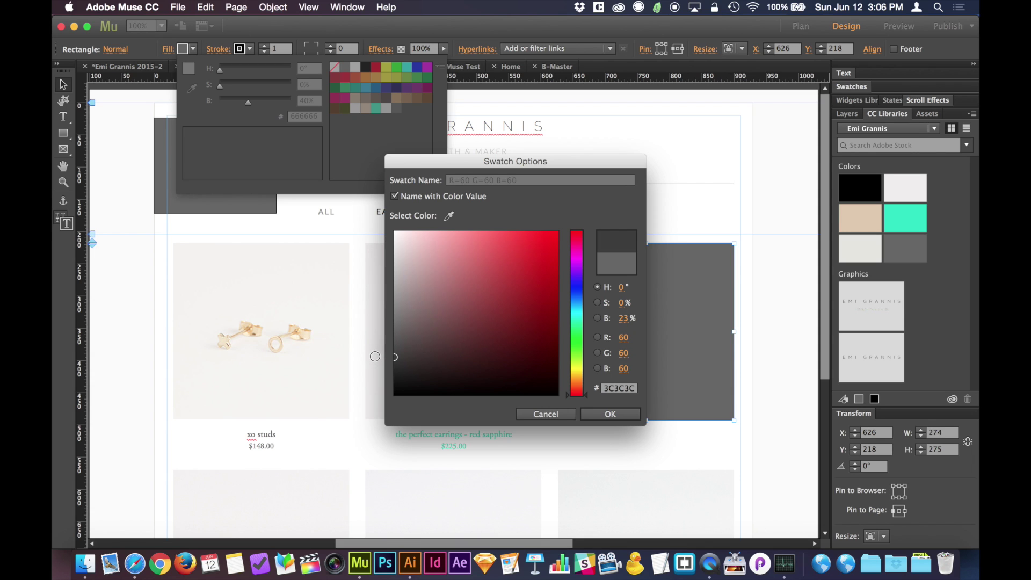
{"action": "left_click", "coordinate": [628, 418]}
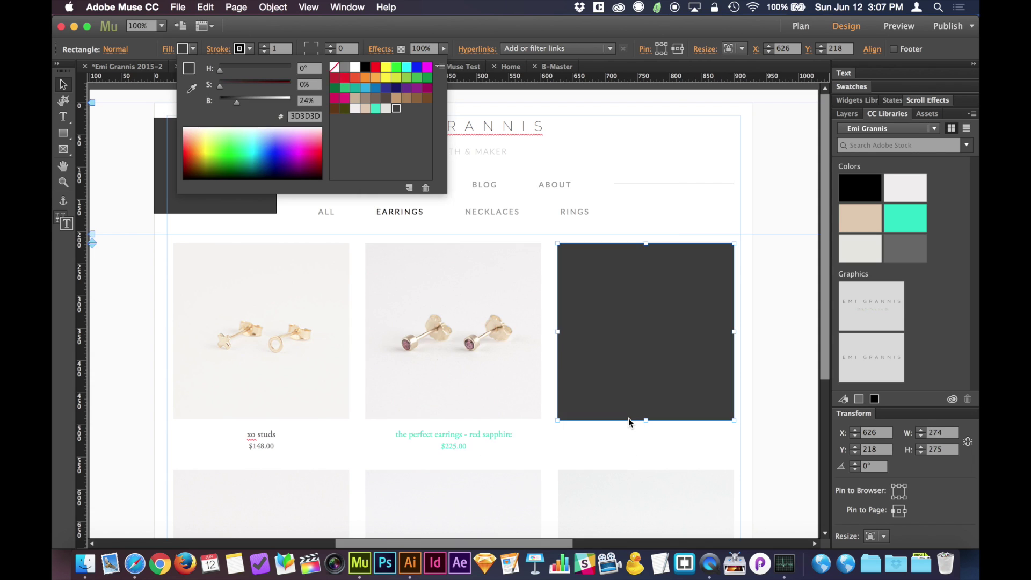
{"action": "left_click", "coordinate": [780, 370]}
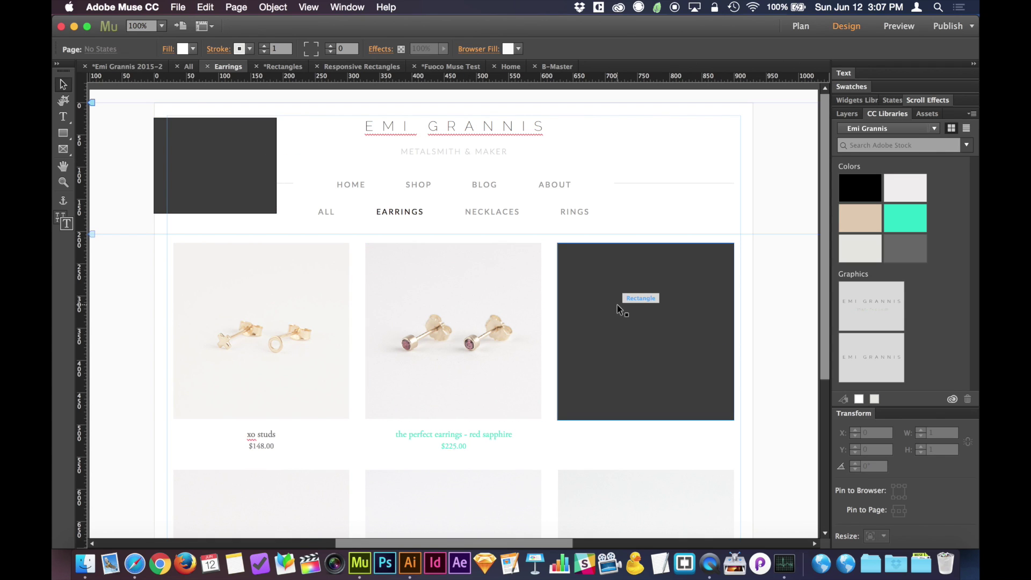
Set the text color of the red sapphire earrings caption to the #3D3D3D swatch
{"action": "left_click", "coordinate": [475, 439]}
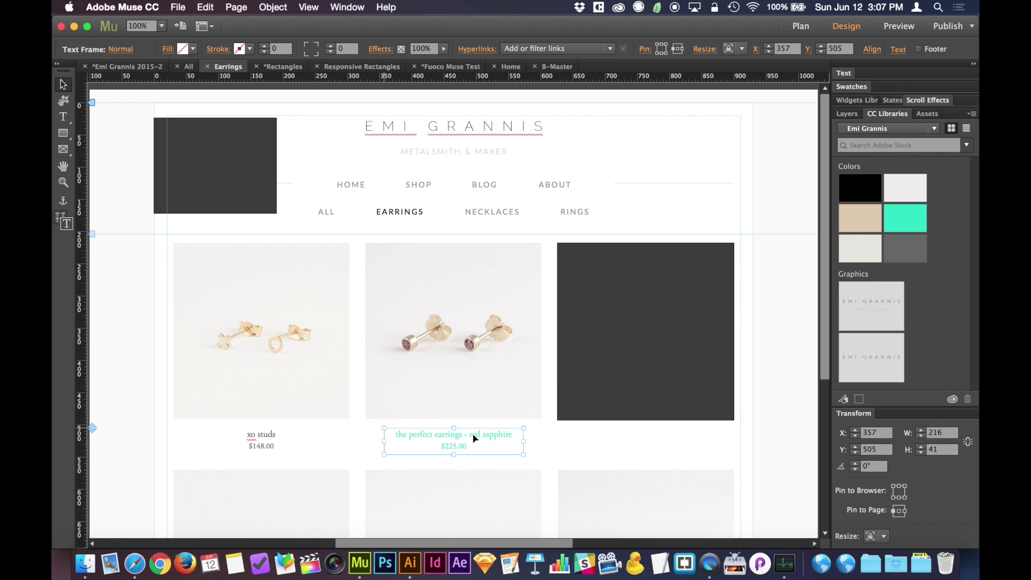
{"action": "left_click", "coordinate": [845, 73]}
{"action": "left_click", "coordinate": [937, 115]}
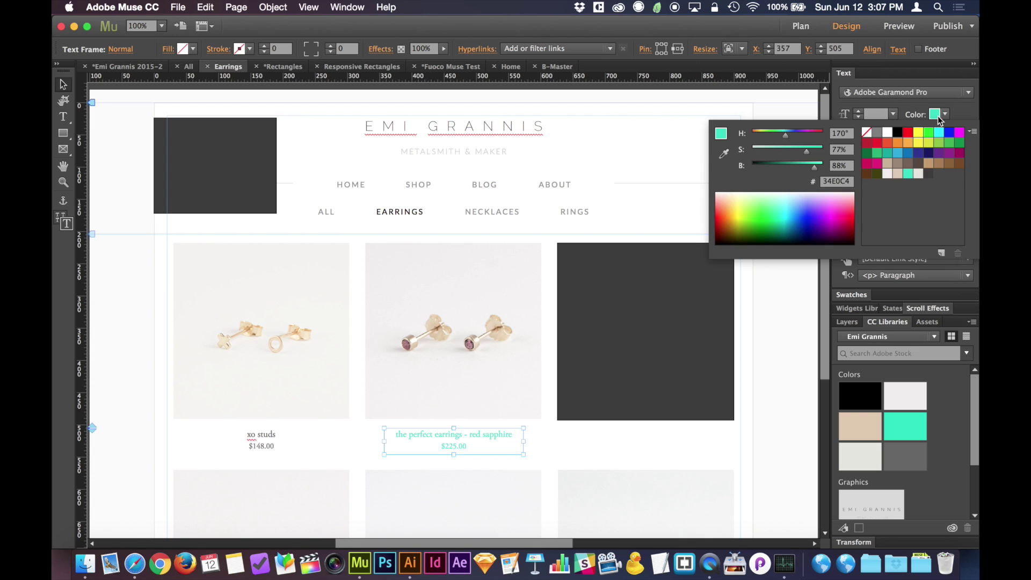
{"action": "left_click", "coordinate": [928, 172]}
{"action": "left_click", "coordinate": [943, 115]}
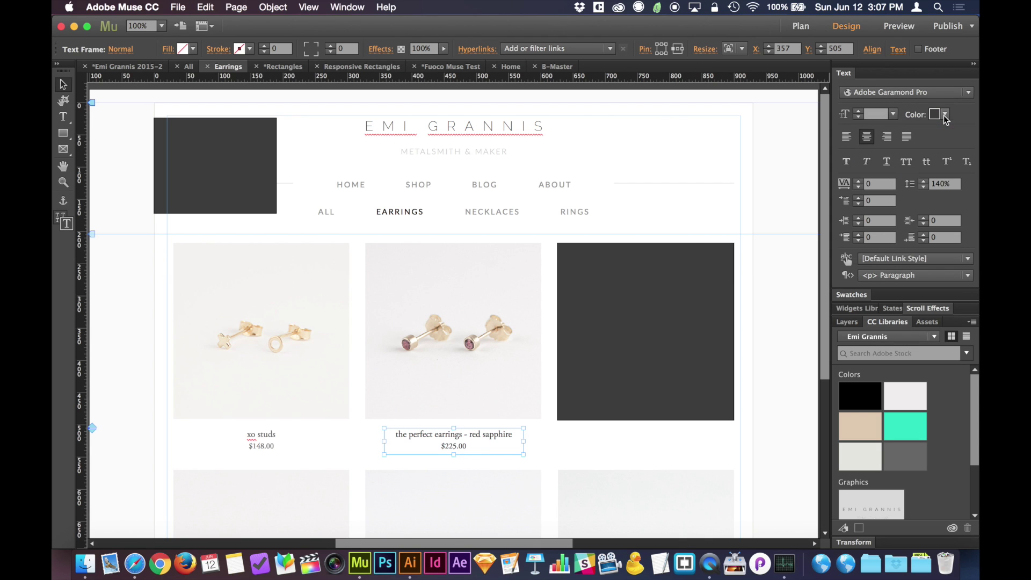
{"action": "left_click", "coordinate": [769, 302]}
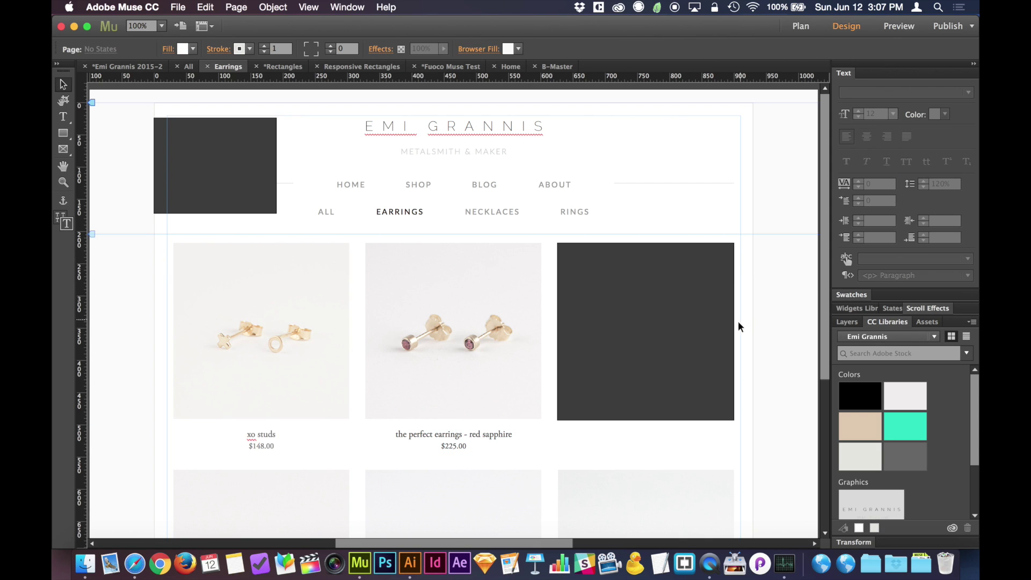
Edit the #3D3D3D swatch shared by the caption and rectangles to a dark navy blue, and collapse the text settings
{"action": "left_click", "coordinate": [489, 446]}
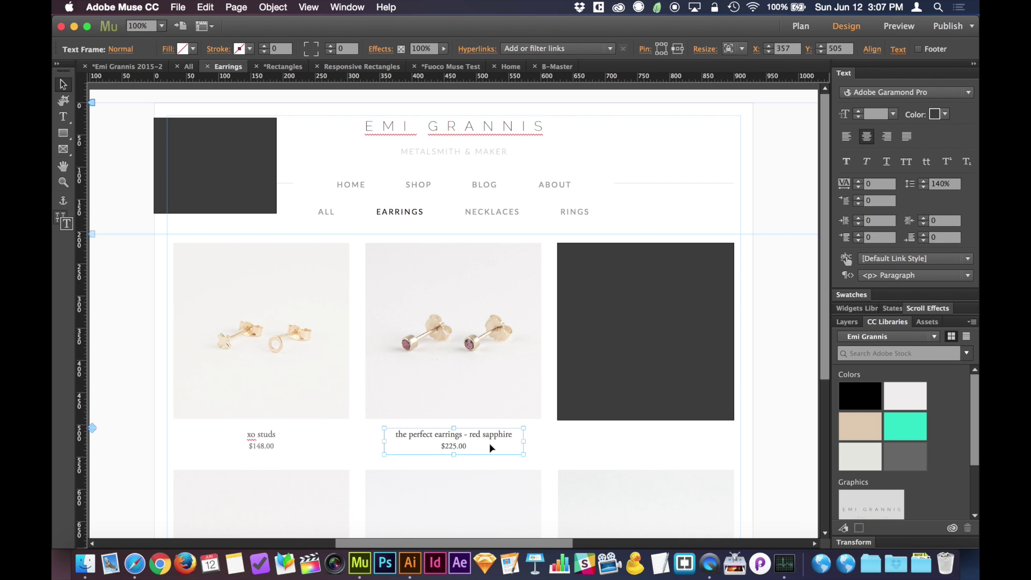
{"action": "left_click", "coordinate": [943, 115]}
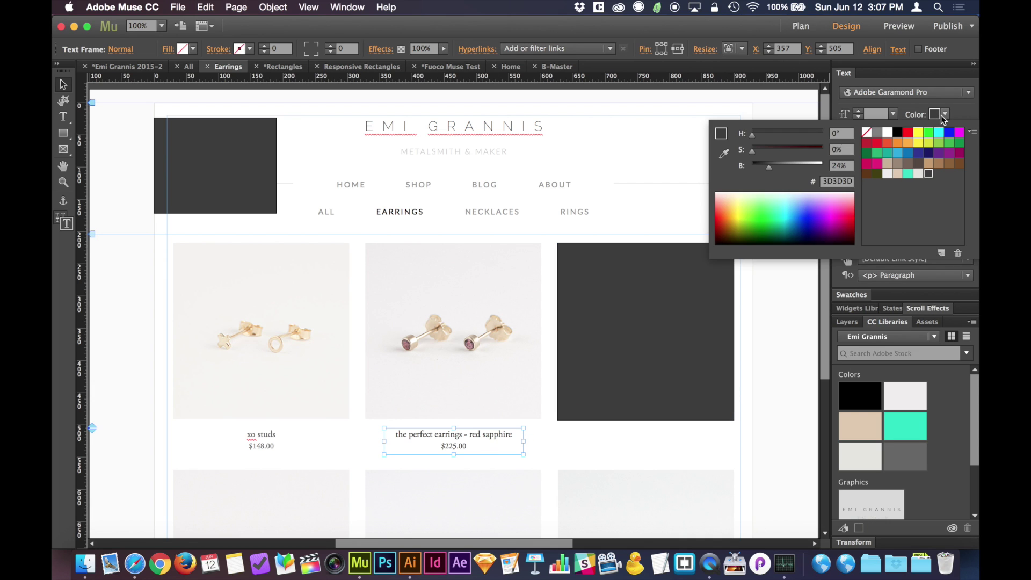
{"action": "double_click", "coordinate": [929, 173]}
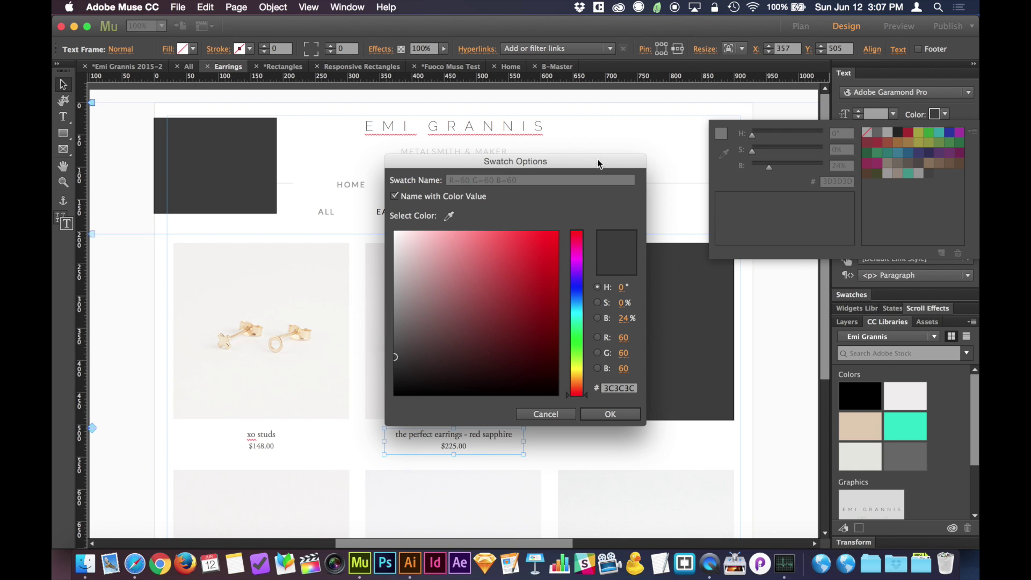
{"action": "left_click_drag", "start_coordinate": [598, 161], "coordinate": [872, 205]}
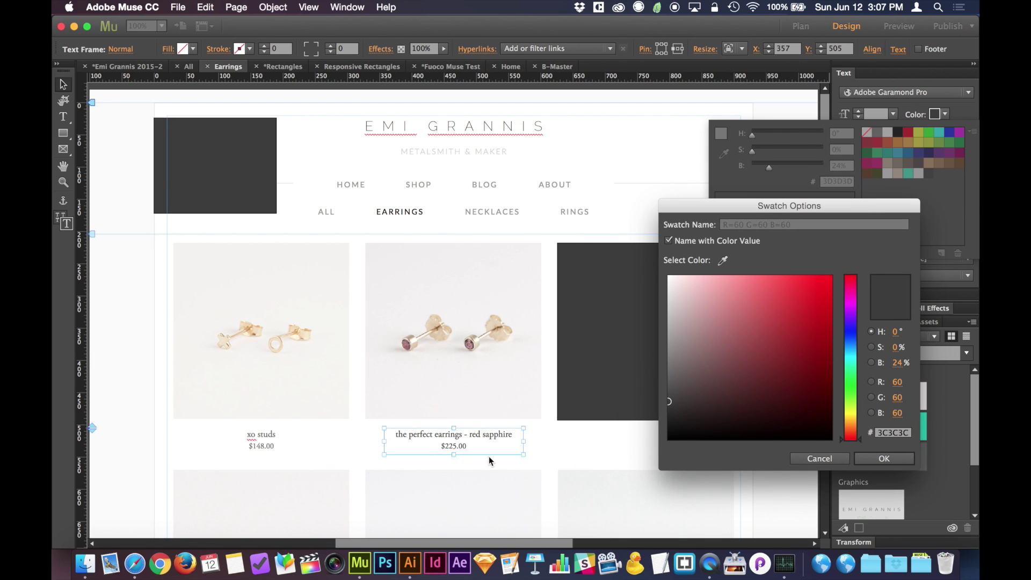
{"action": "left_click", "coordinate": [851, 341]}
{"action": "left_click_drag", "start_coordinate": [735, 377], "coordinate": [743, 374]}
{"action": "left_click", "coordinate": [871, 455]}
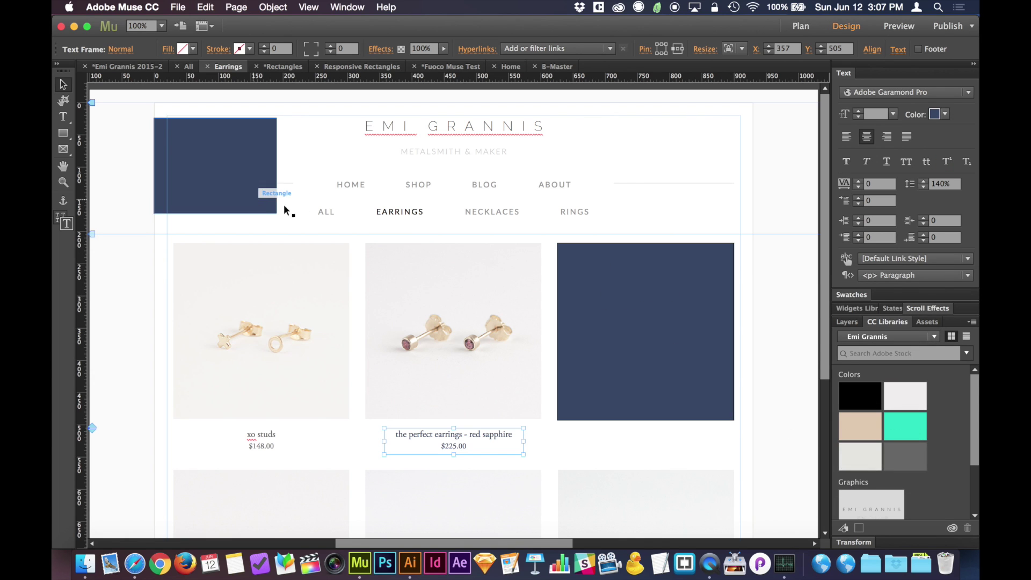
{"action": "left_click", "coordinate": [754, 284]}
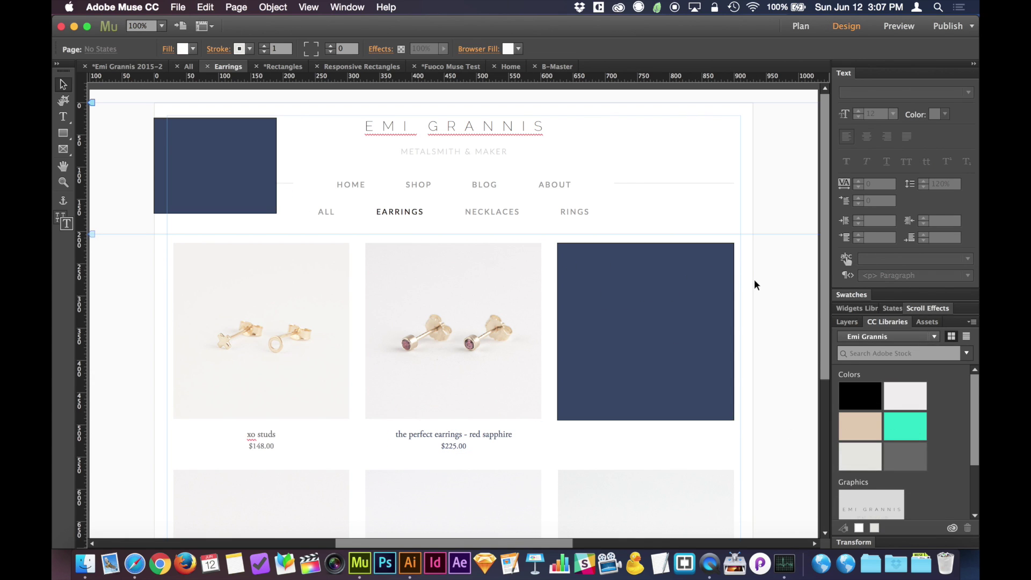
{"action": "double_click", "coordinate": [851, 73]}
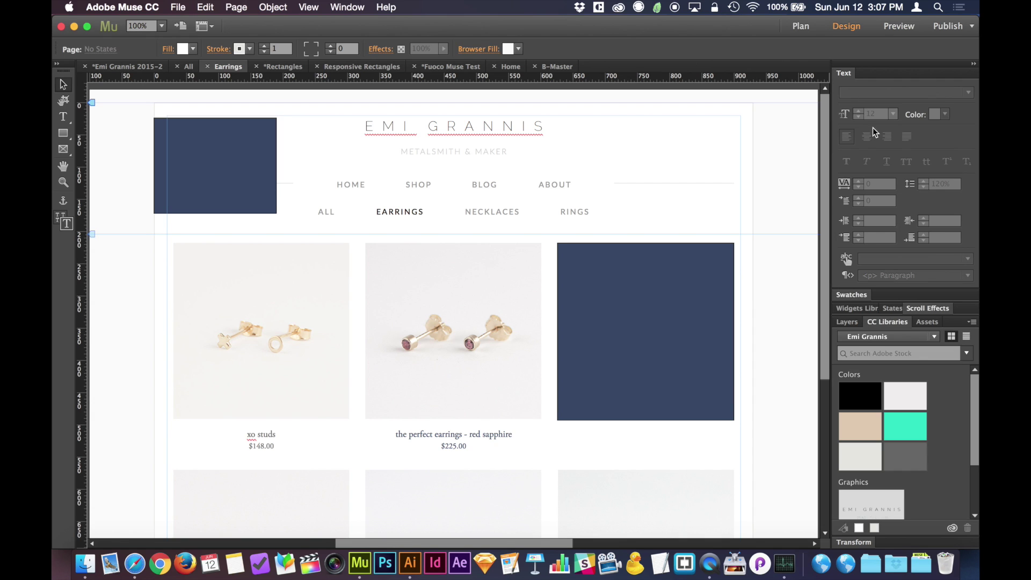
{"action": "left_click", "coordinate": [846, 74]}
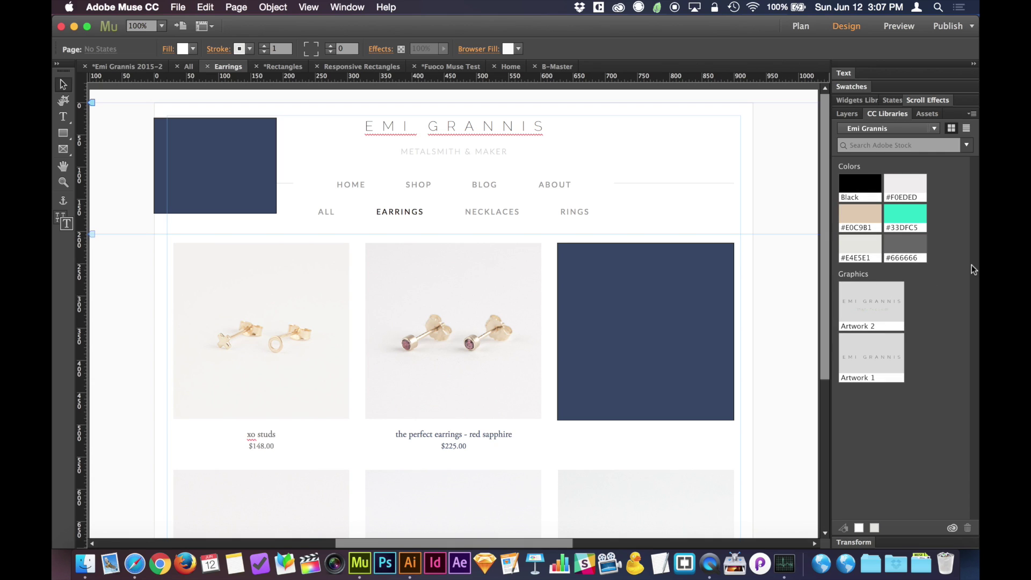